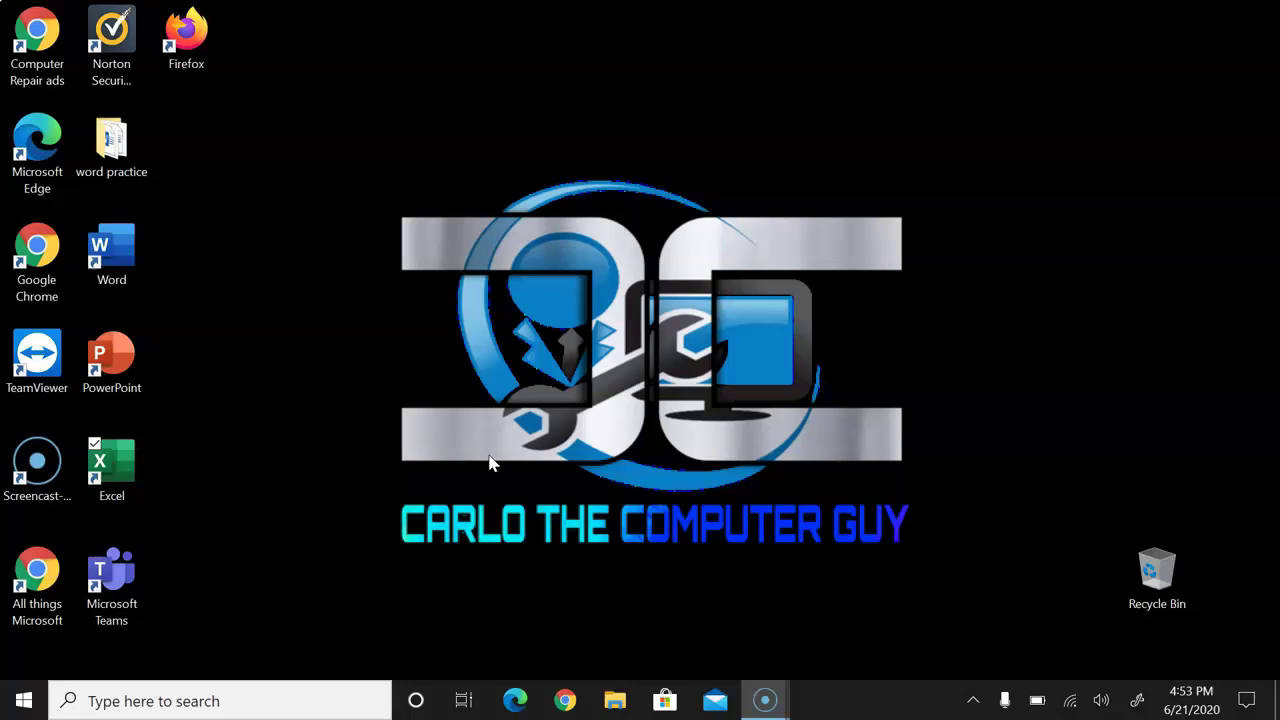
# - Open the 'MS Excel Text Formating_Lesson 5' workbook from Documents > Training > Microsoft Excel
pyautogui.click(614, 700)
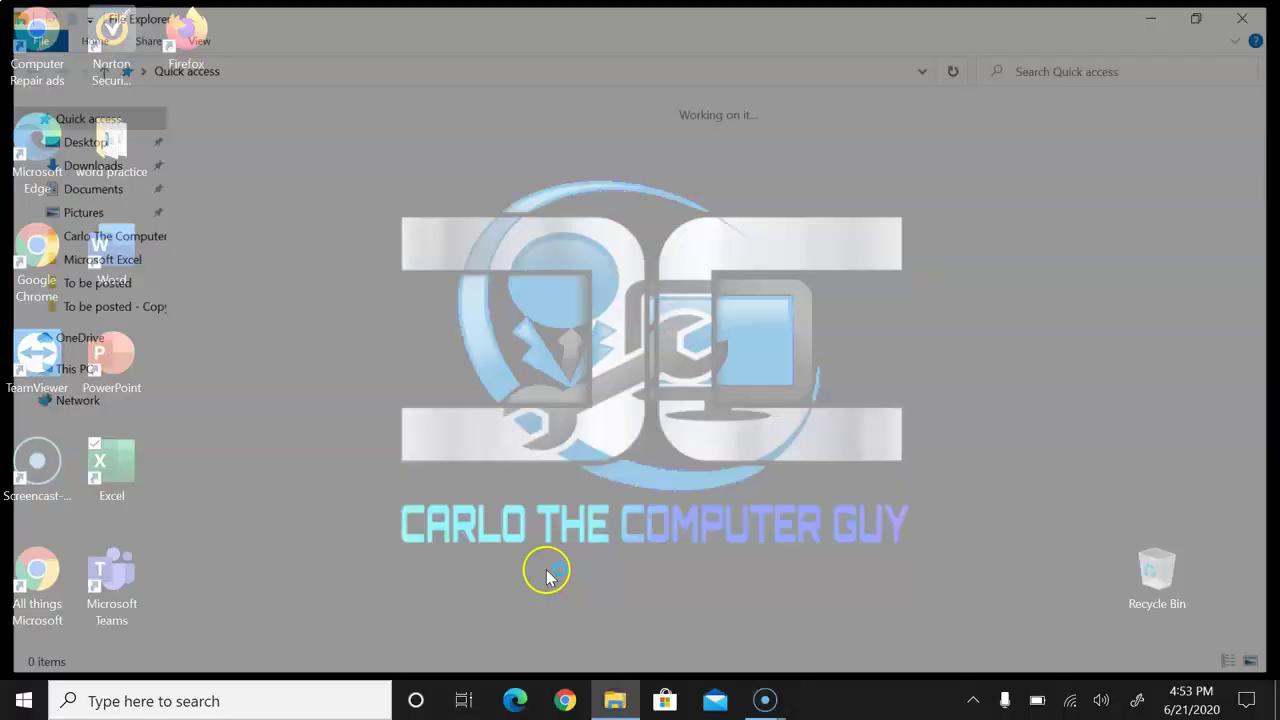
pyautogui.click(84, 188)
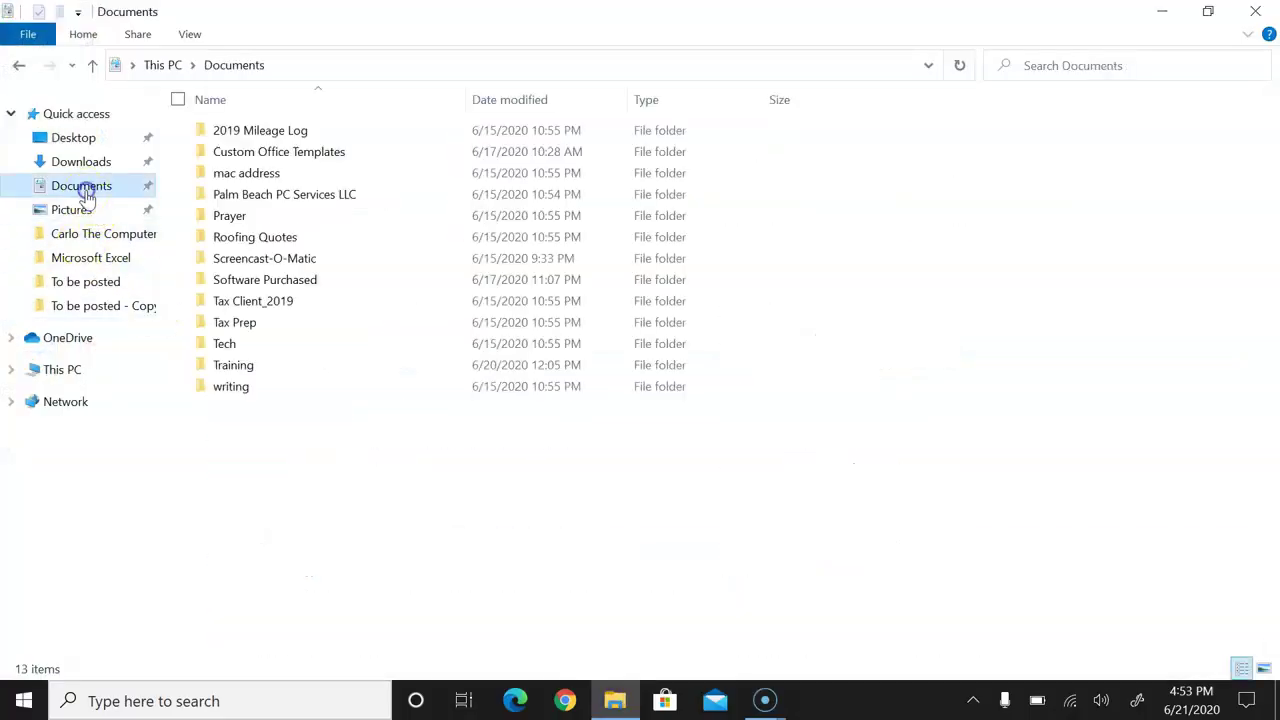
pyautogui.doubleClick(234, 366)
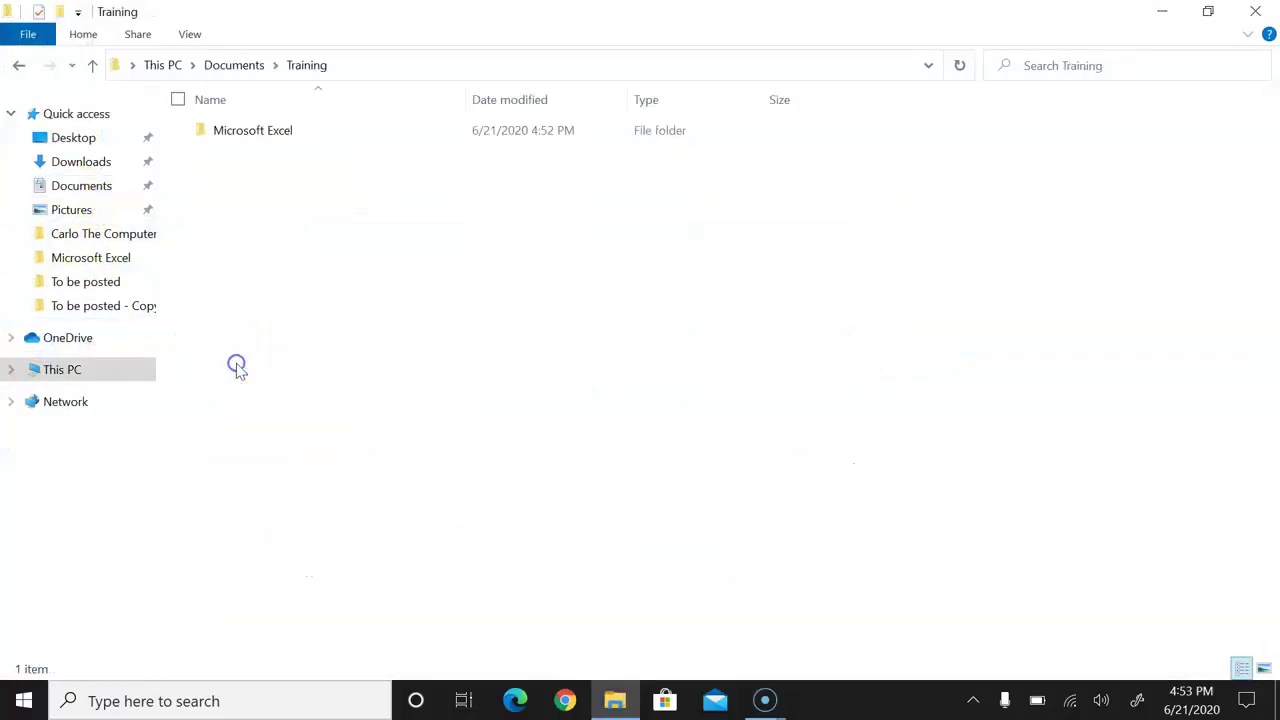
pyautogui.doubleClick(252, 140)
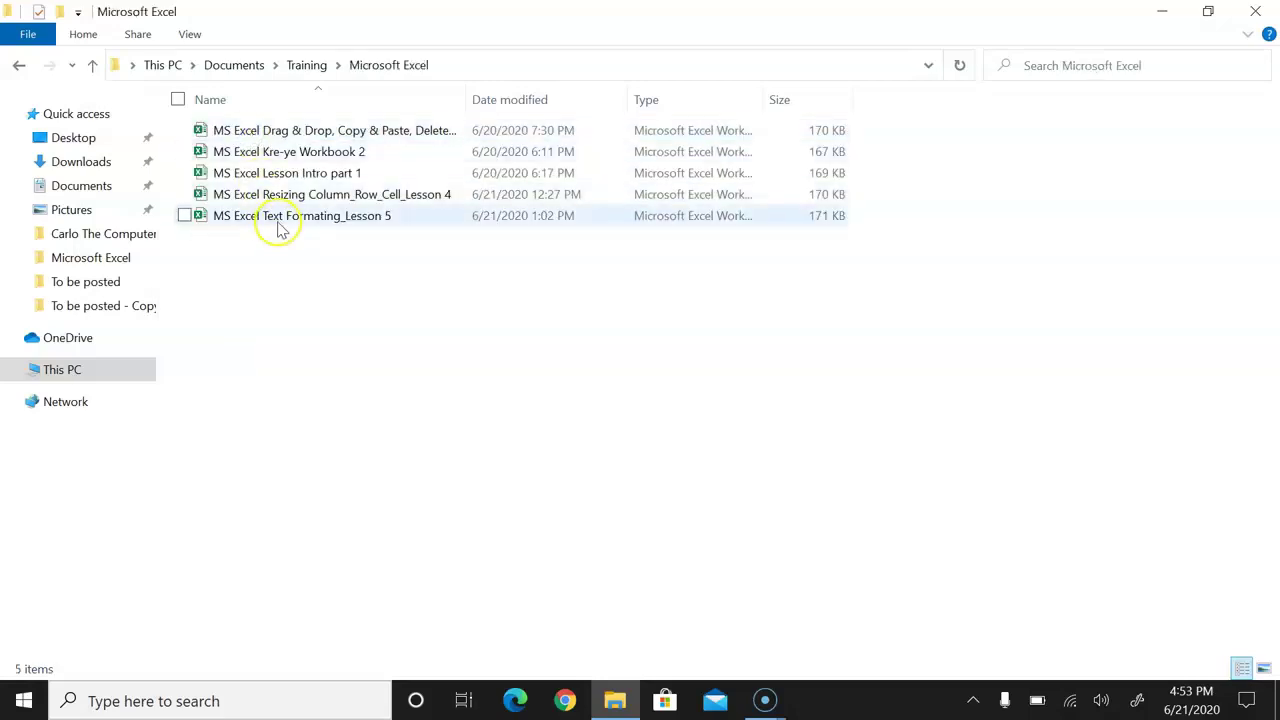
pyautogui.moveTo(302, 216)
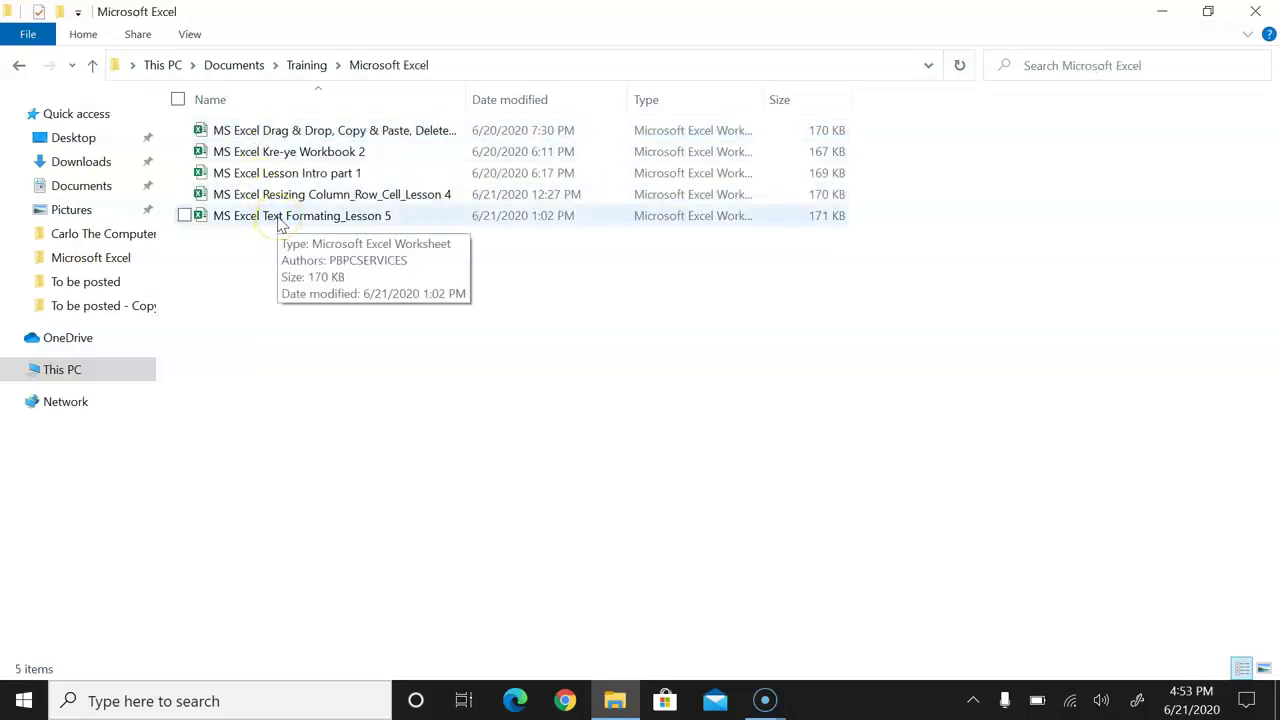
pyautogui.doubleClick(246, 219)
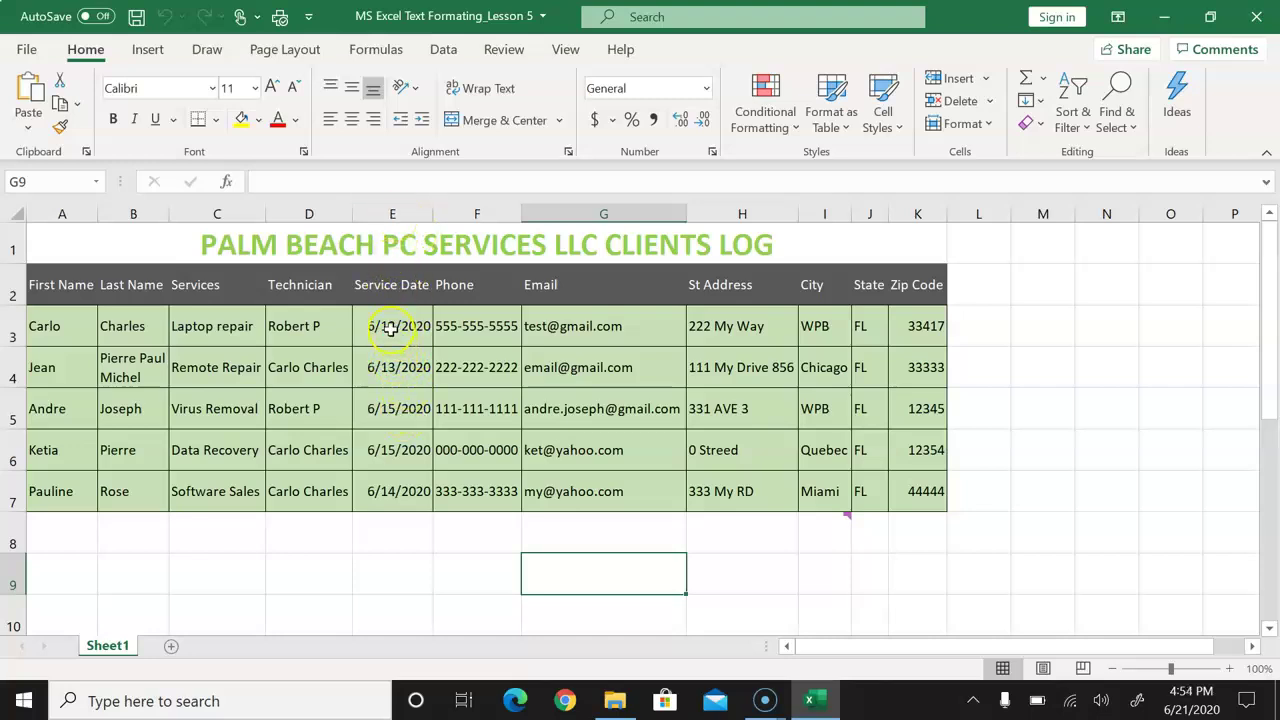
# - Check cell E3's Date format, then select the whole Service Date column E
pyautogui.click(396, 327)
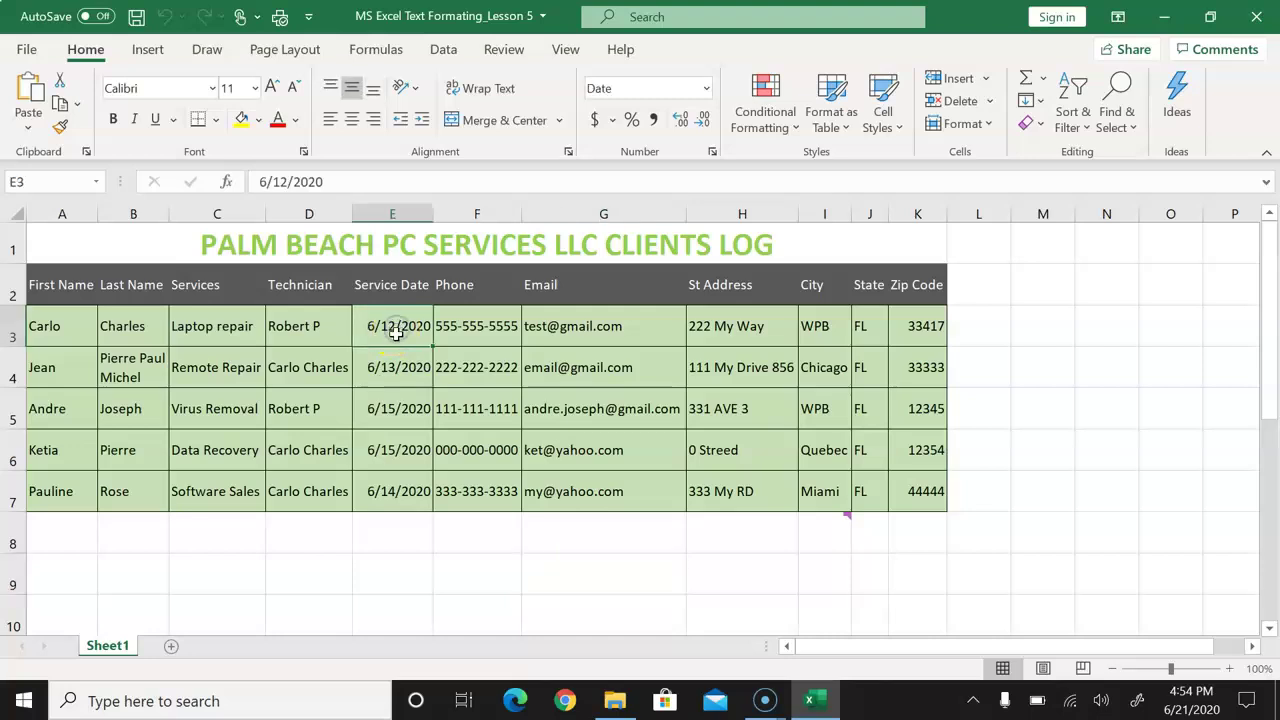
pyautogui.click(402, 211)
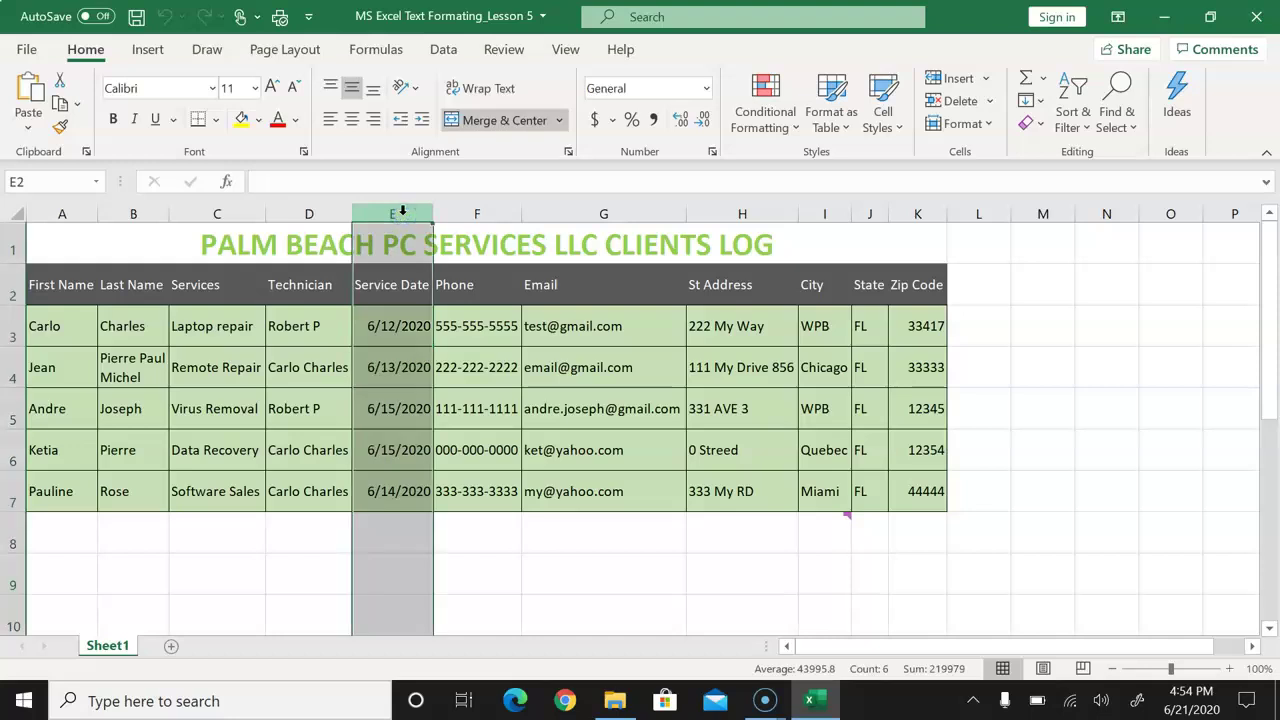
# - Apply the 03/14/12 date type to column E so dates read 06/12/20 to 06/15/20
pyautogui.rightClick(389, 314)
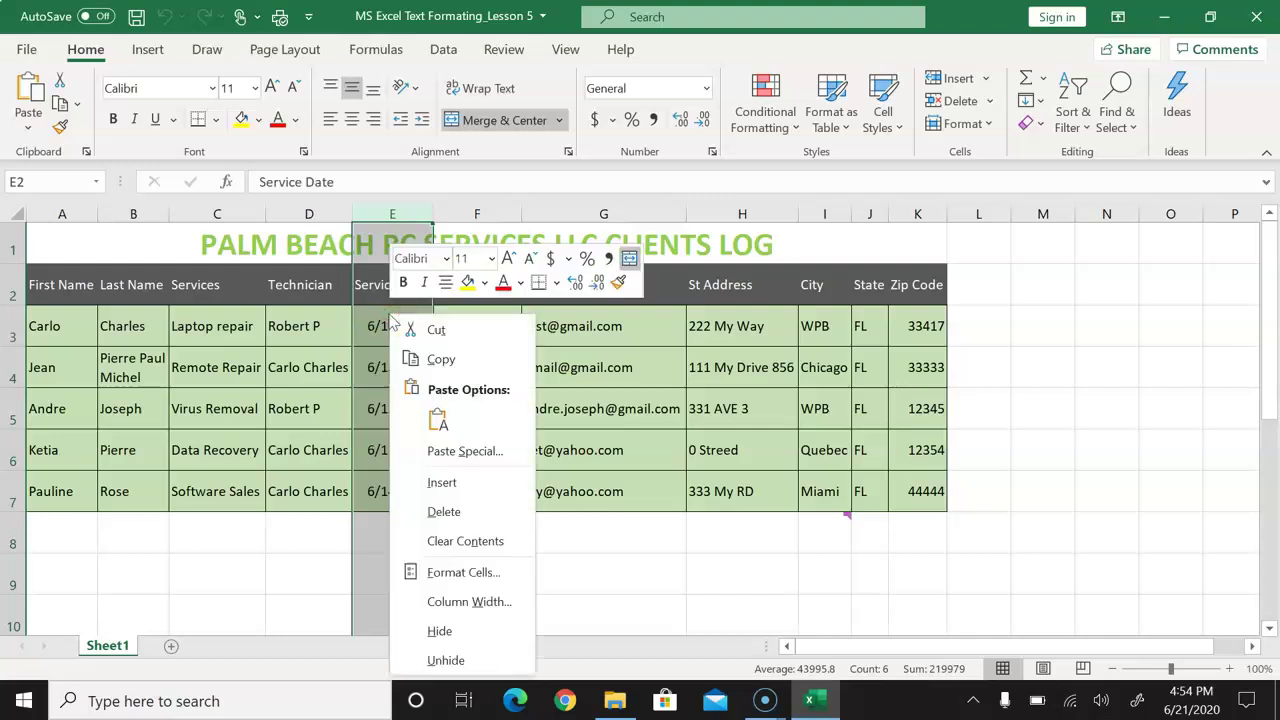
pyautogui.click(392, 205)
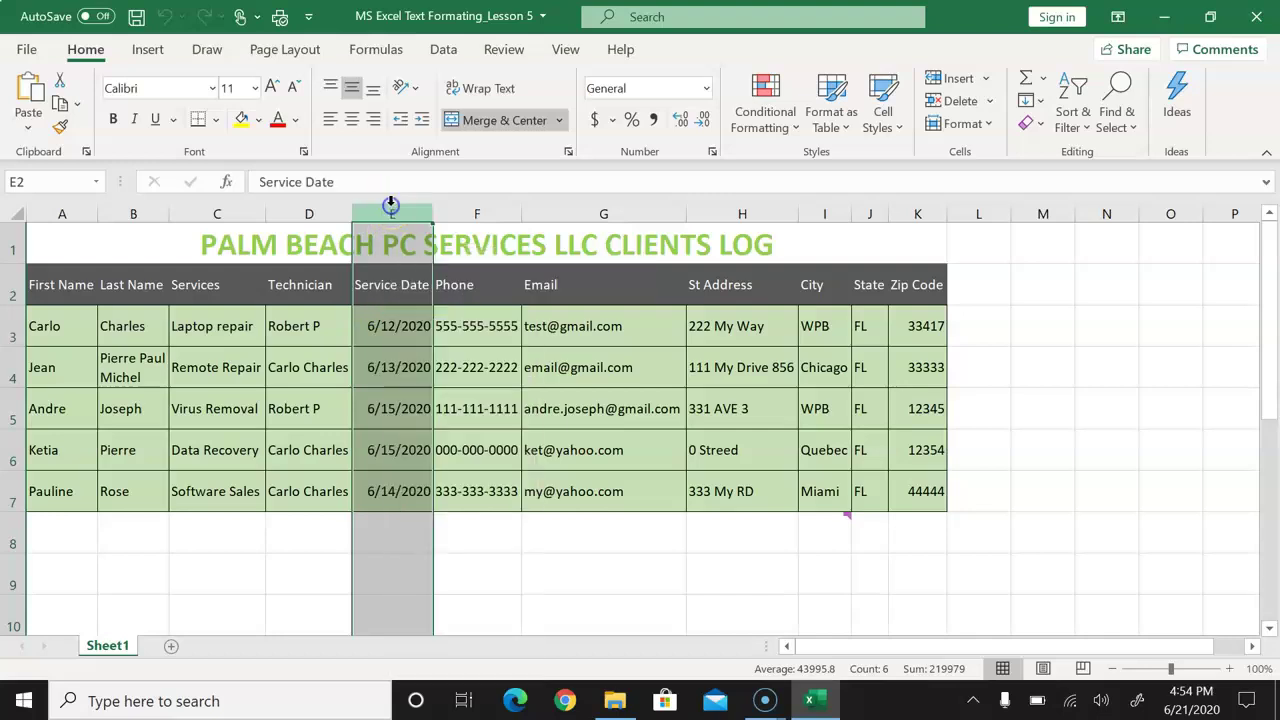
pyautogui.rightClick(386, 292)
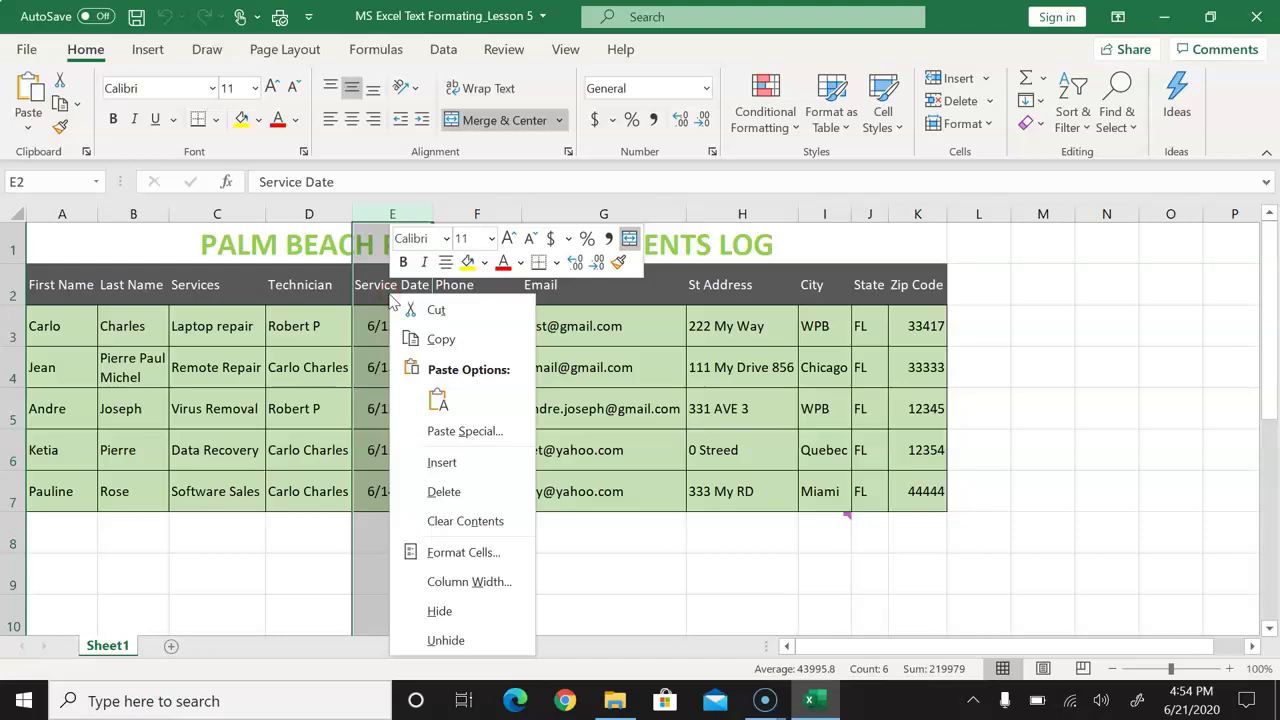
pyautogui.click(452, 556)
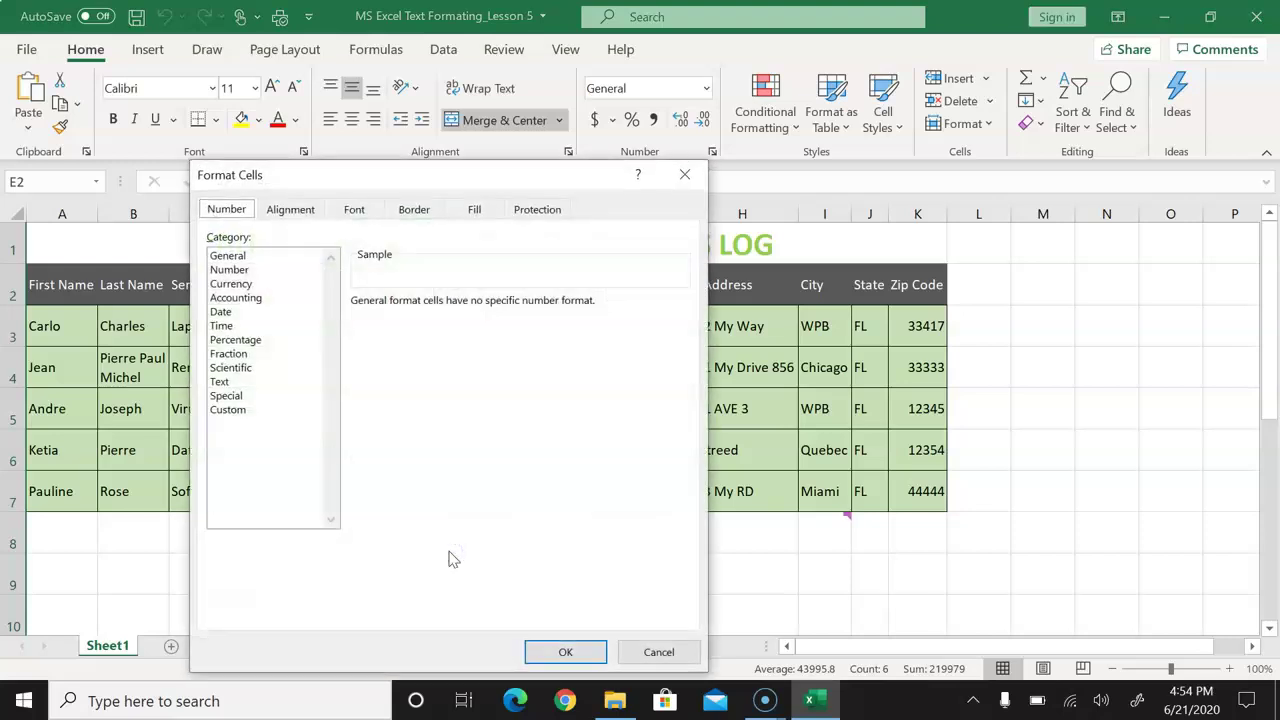
pyautogui.click(225, 210)
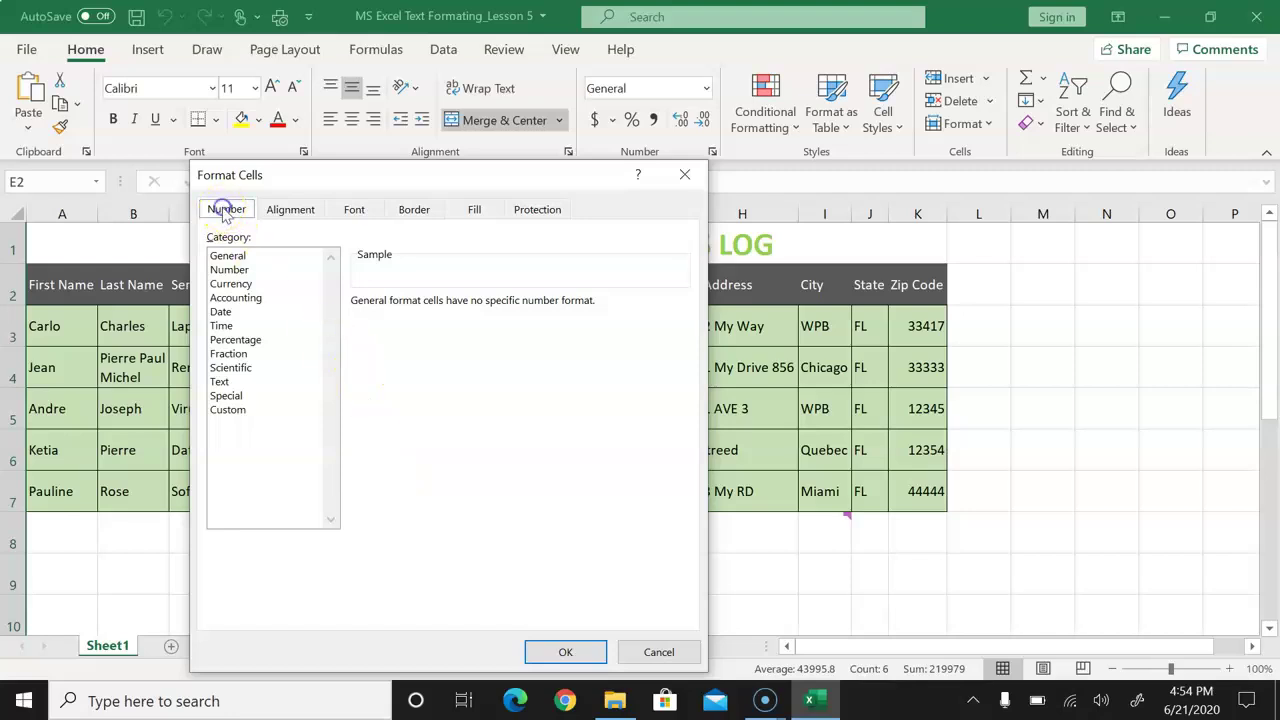
pyautogui.click(219, 313)
pyautogui.moveTo(347, 177)
pyautogui.mouseDown()
pyautogui.moveTo(715, 185)
pyautogui.moveTo(744, 173)
pyautogui.mouseUp()
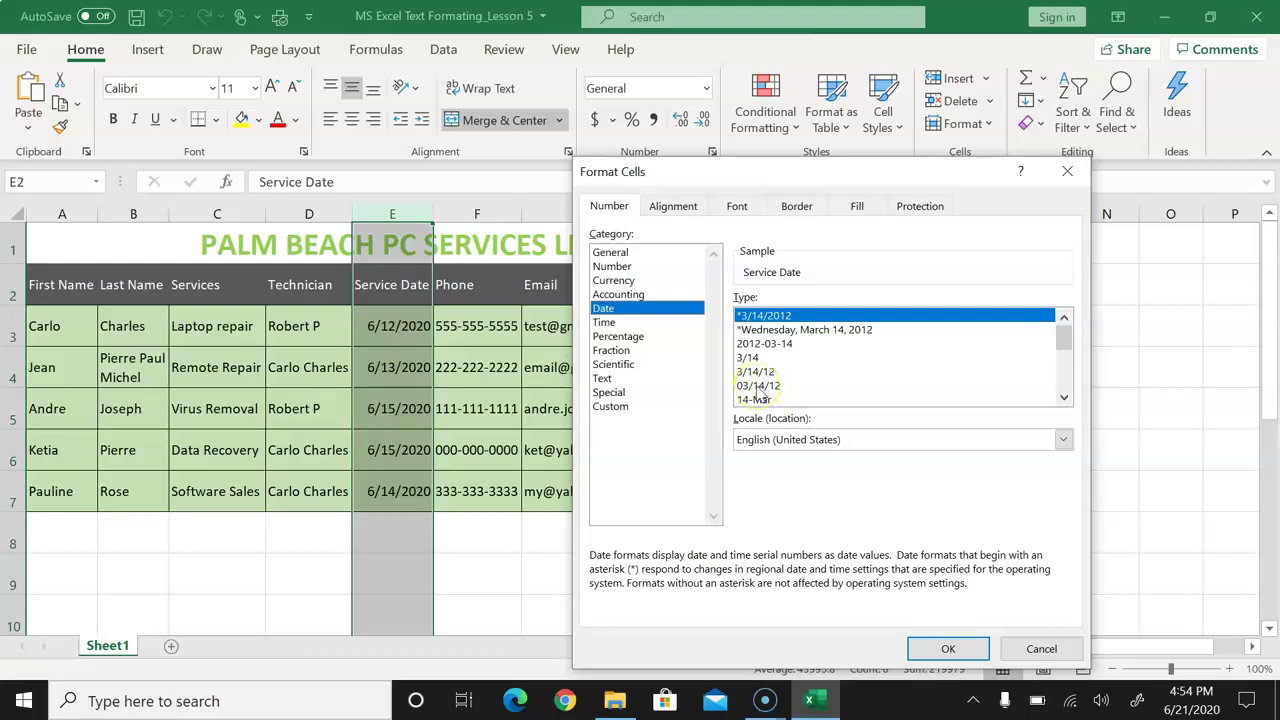
pyautogui.click(757, 386)
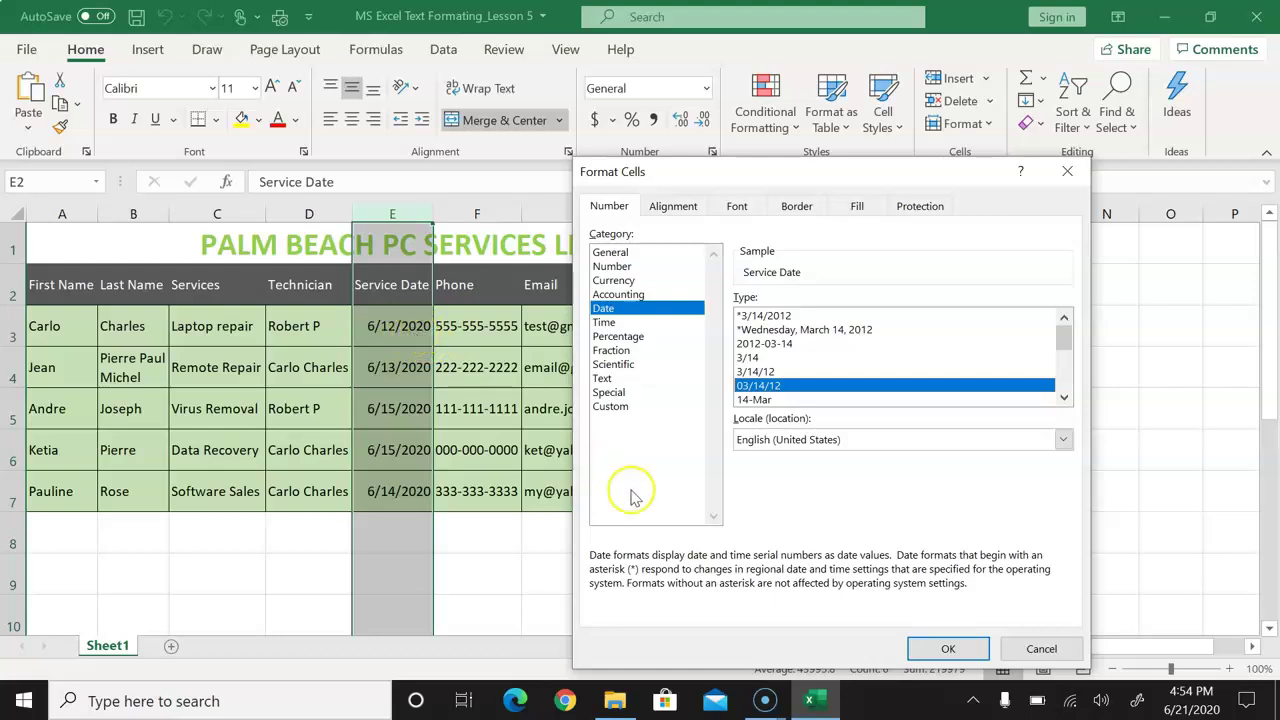
pyautogui.click(929, 651)
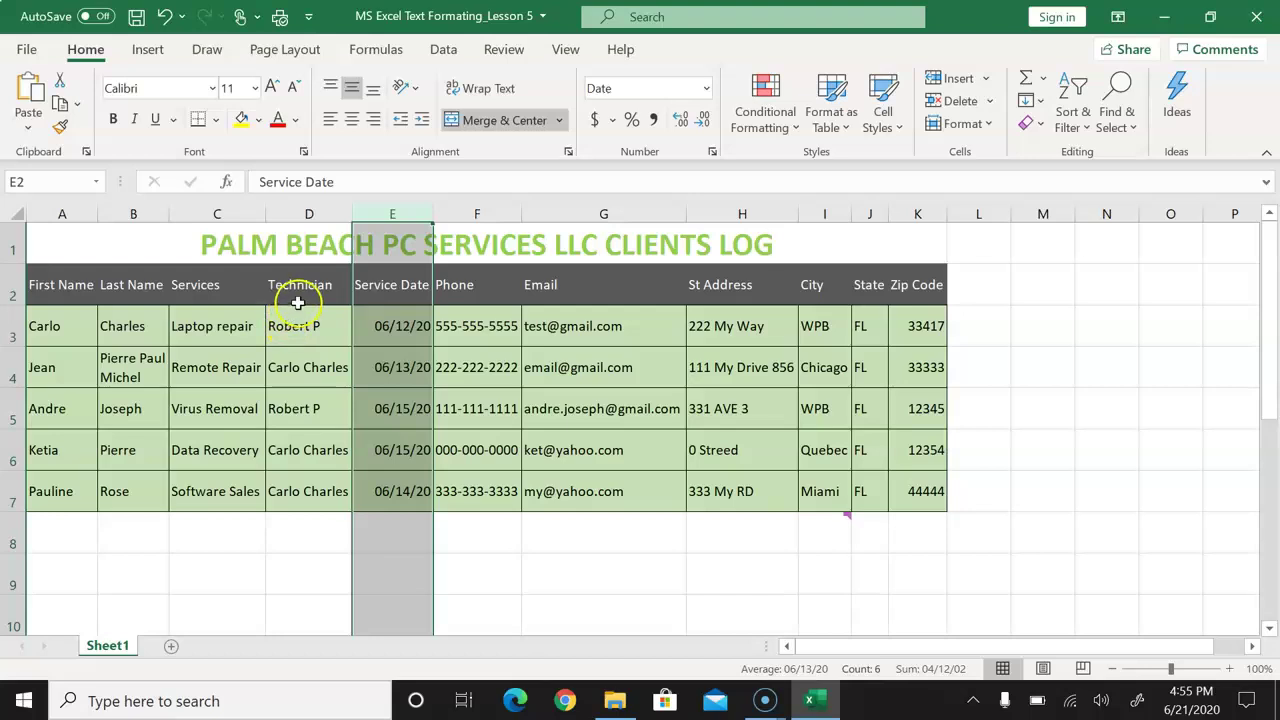
# - Insert a blank sheet column at D, before the Technician column
pyautogui.click(309, 212)
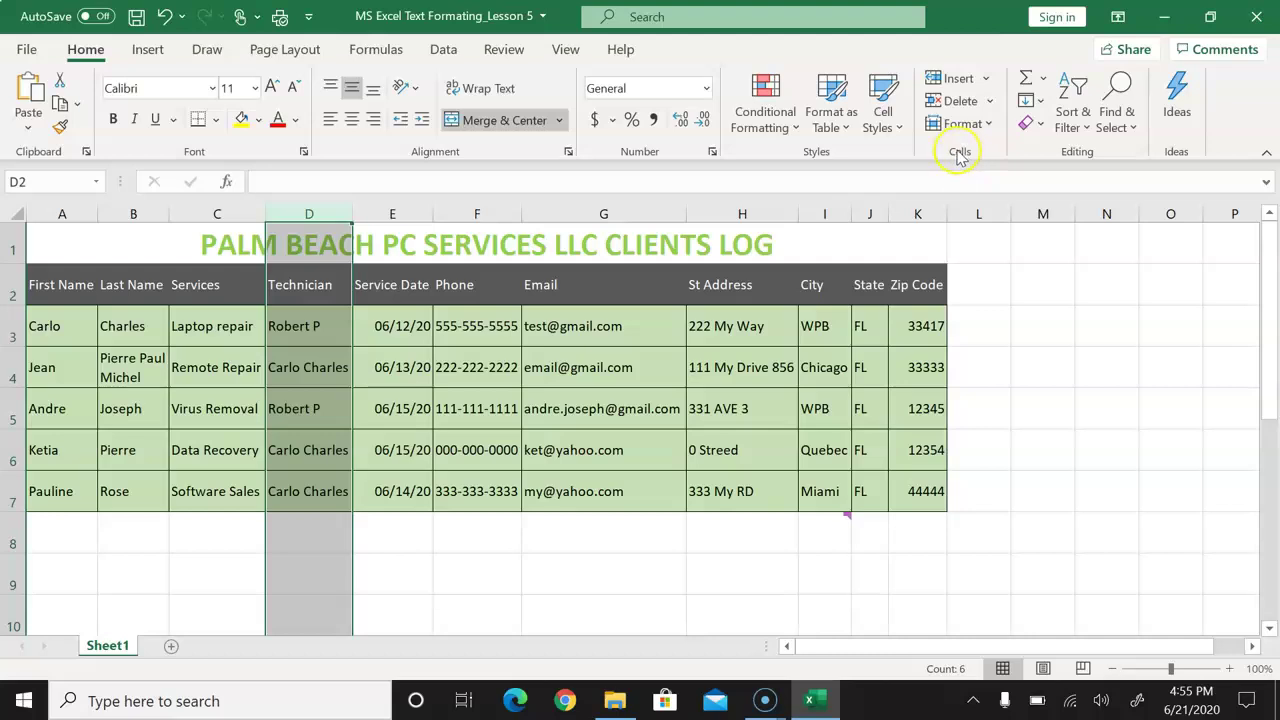
pyautogui.click(986, 78)
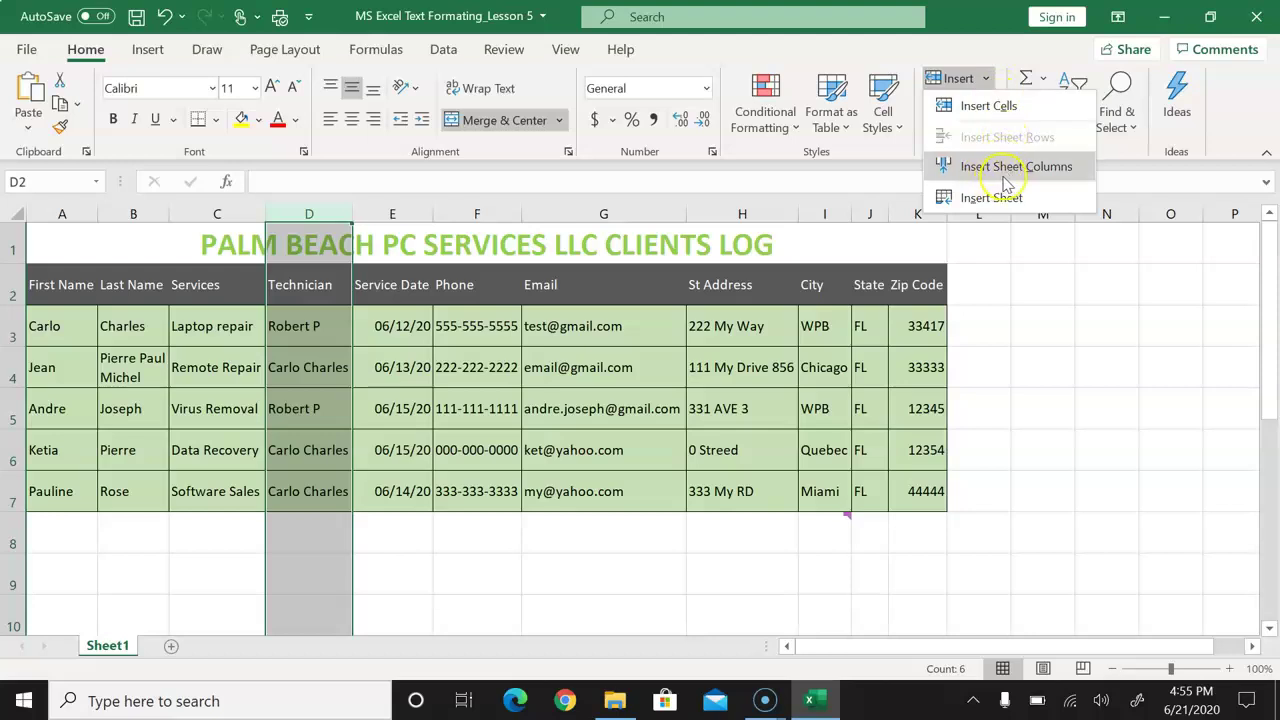
pyautogui.click(1050, 168)
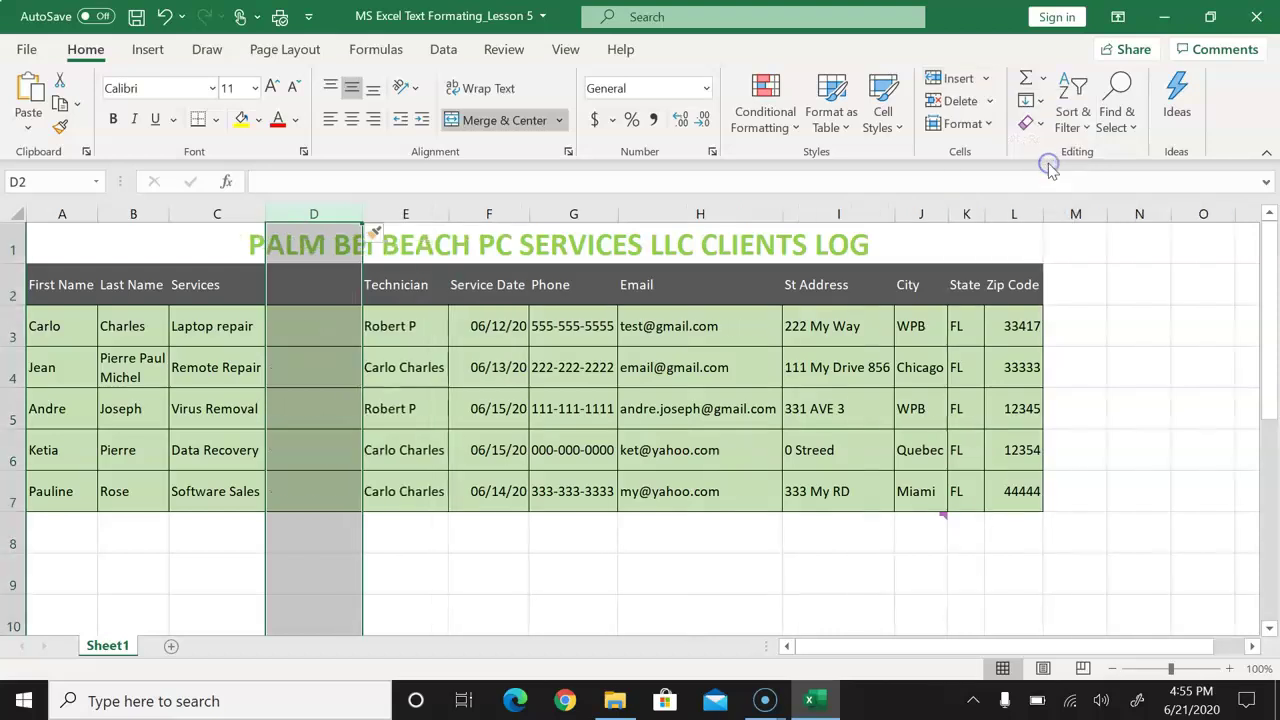
pyautogui.click(304, 290)
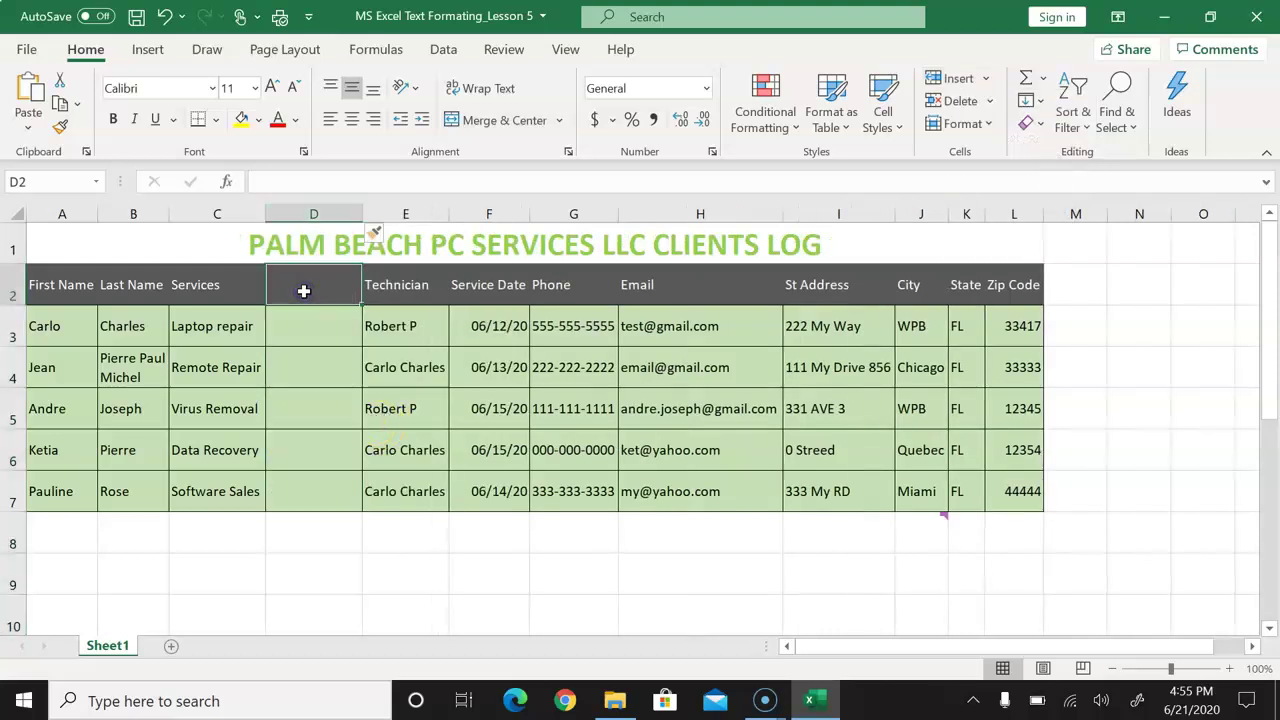
pyautogui.write('Servci')
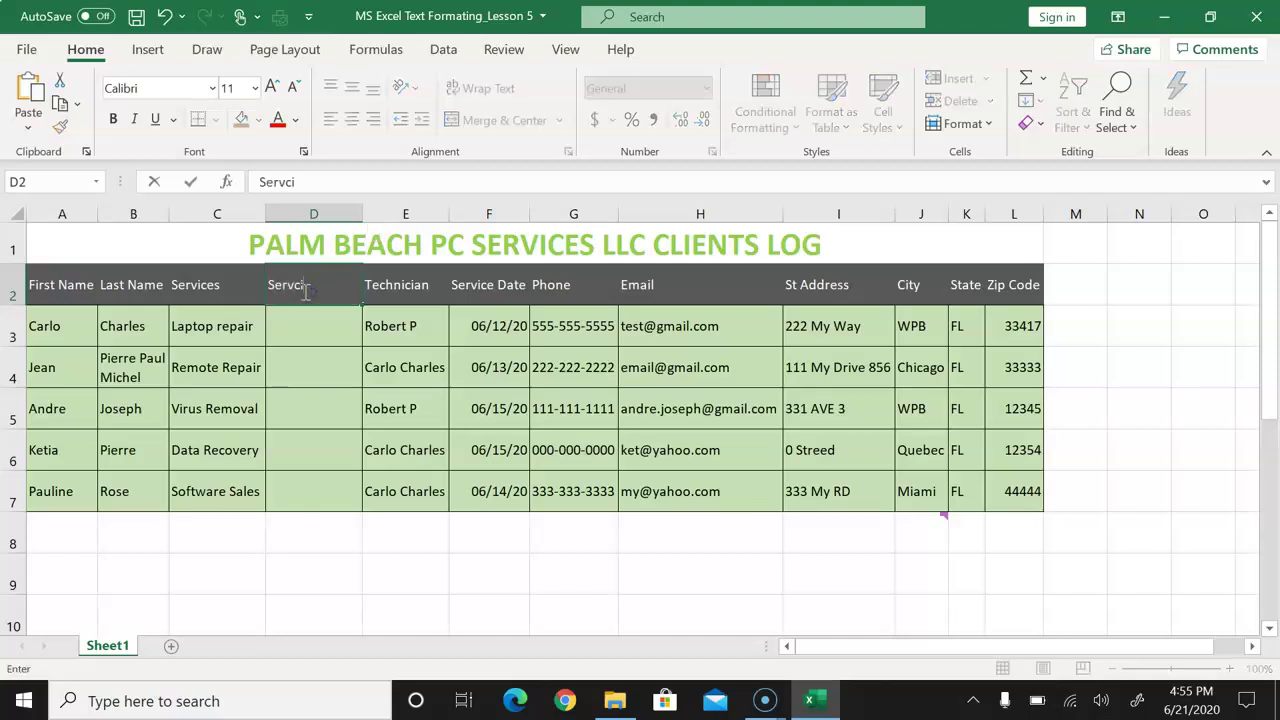
pyautogui.write('es Fees')
pyautogui.click(318, 333)
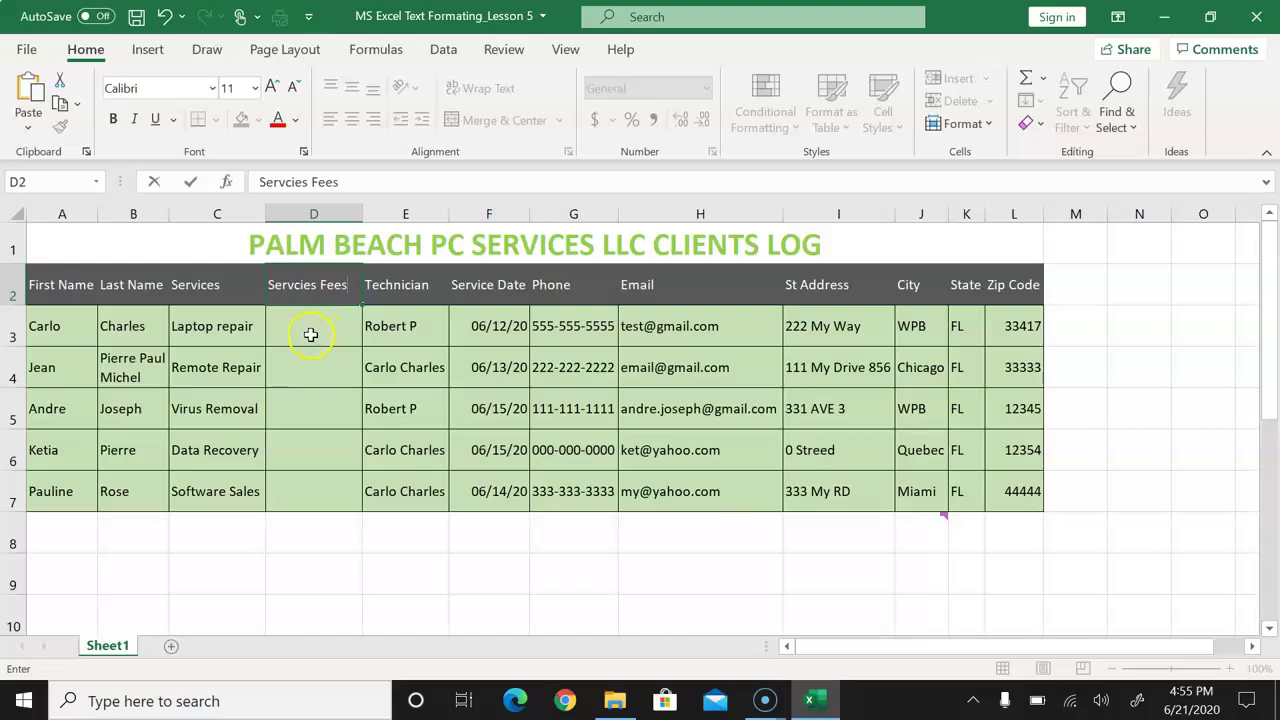
pyautogui.click(311, 335)
pyautogui.write('50')
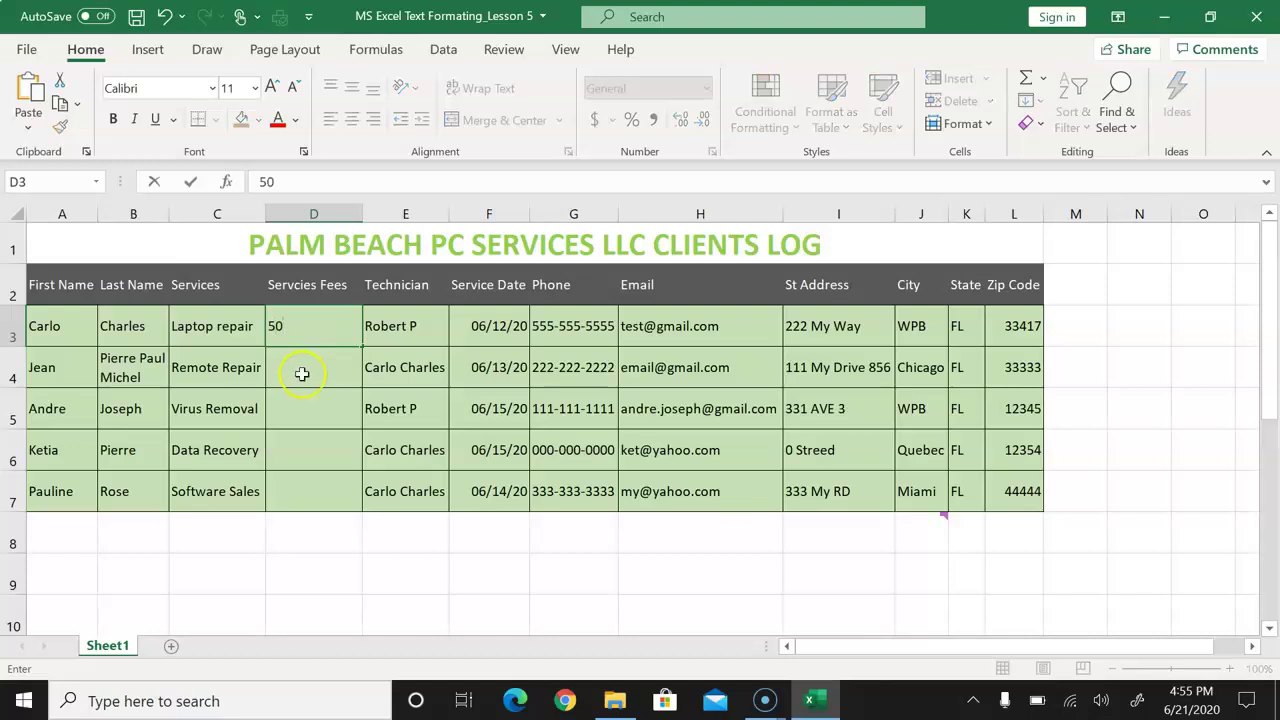
pyautogui.click(302, 374)
pyautogui.write('300')
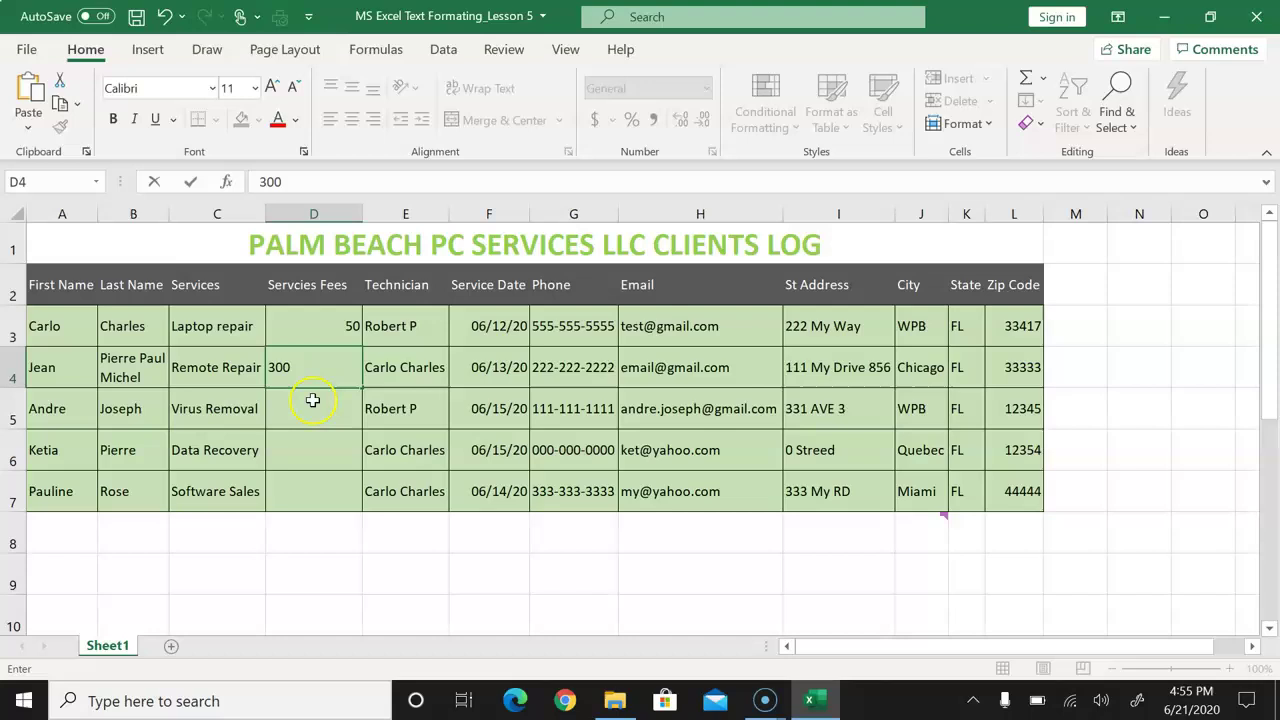
pyautogui.click(312, 402)
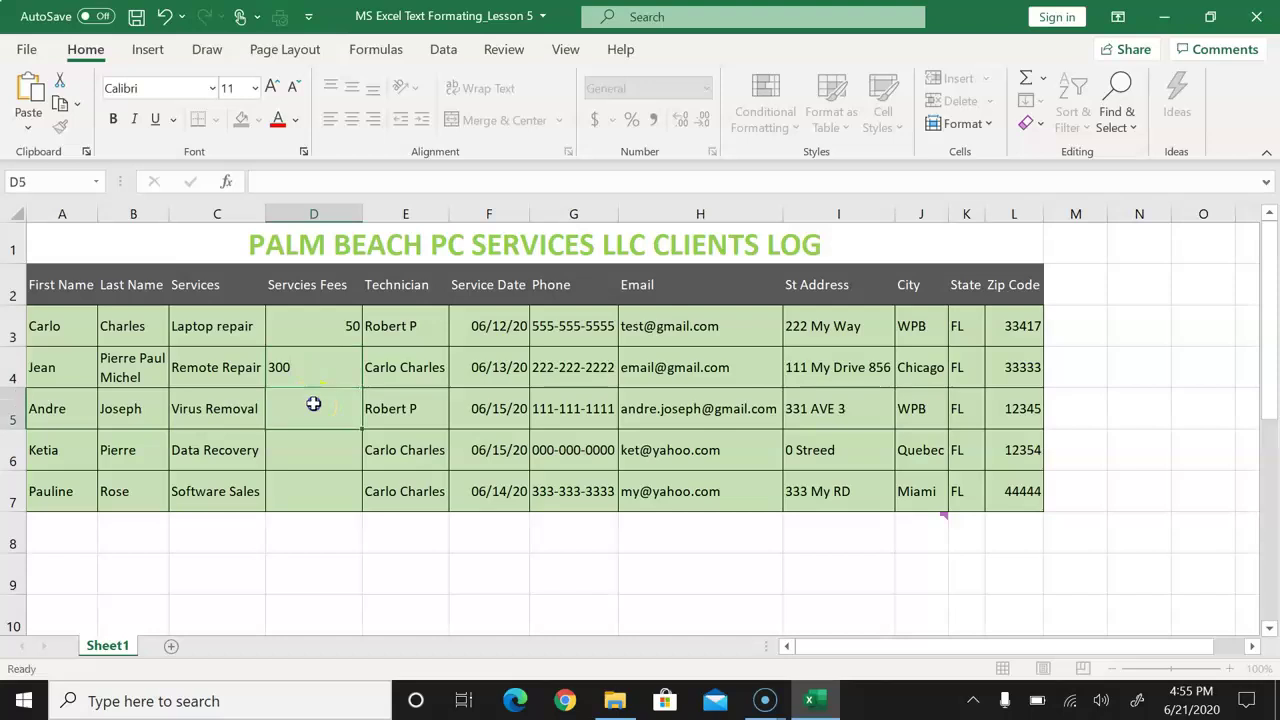
pyautogui.write('120')
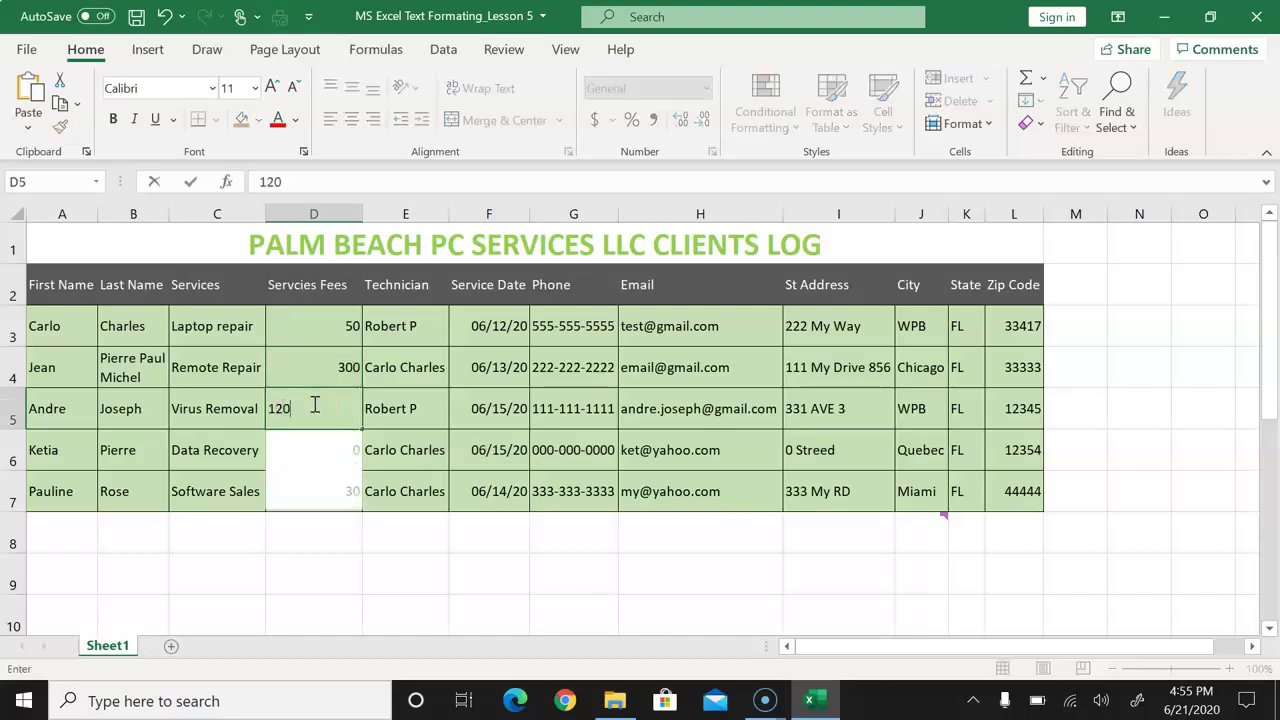
pyautogui.click(304, 459)
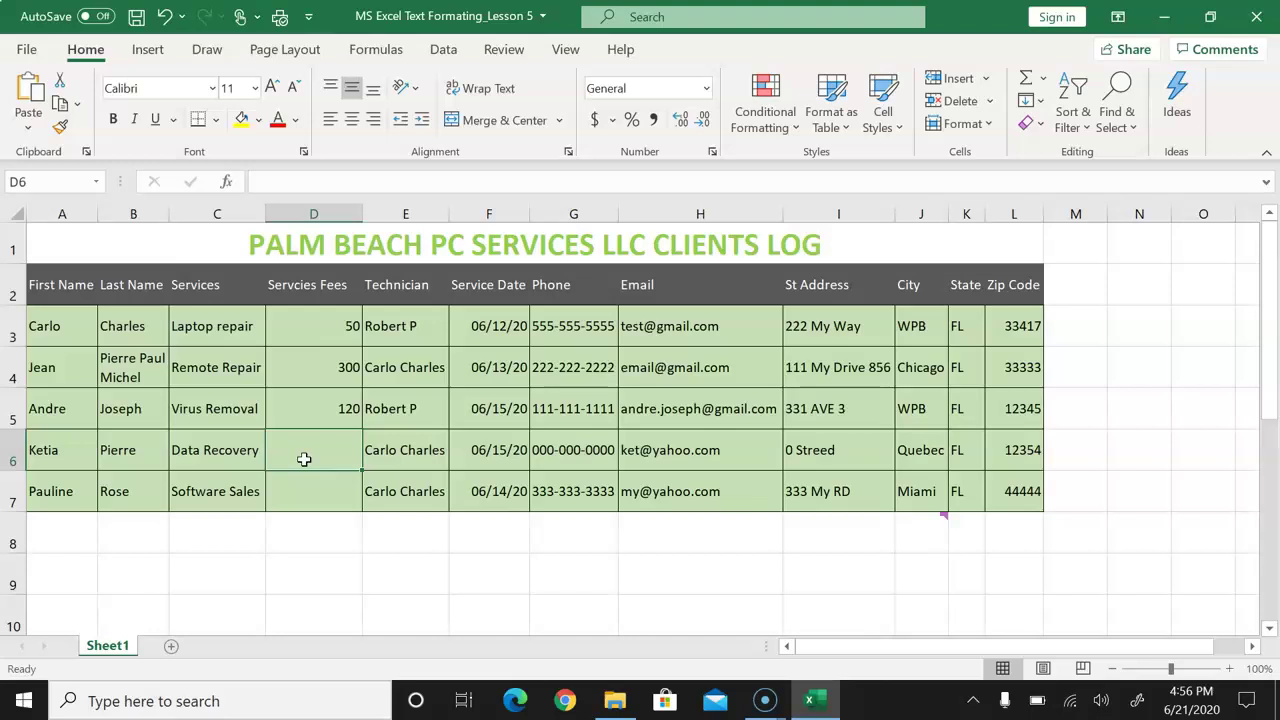
pyautogui.write('87')
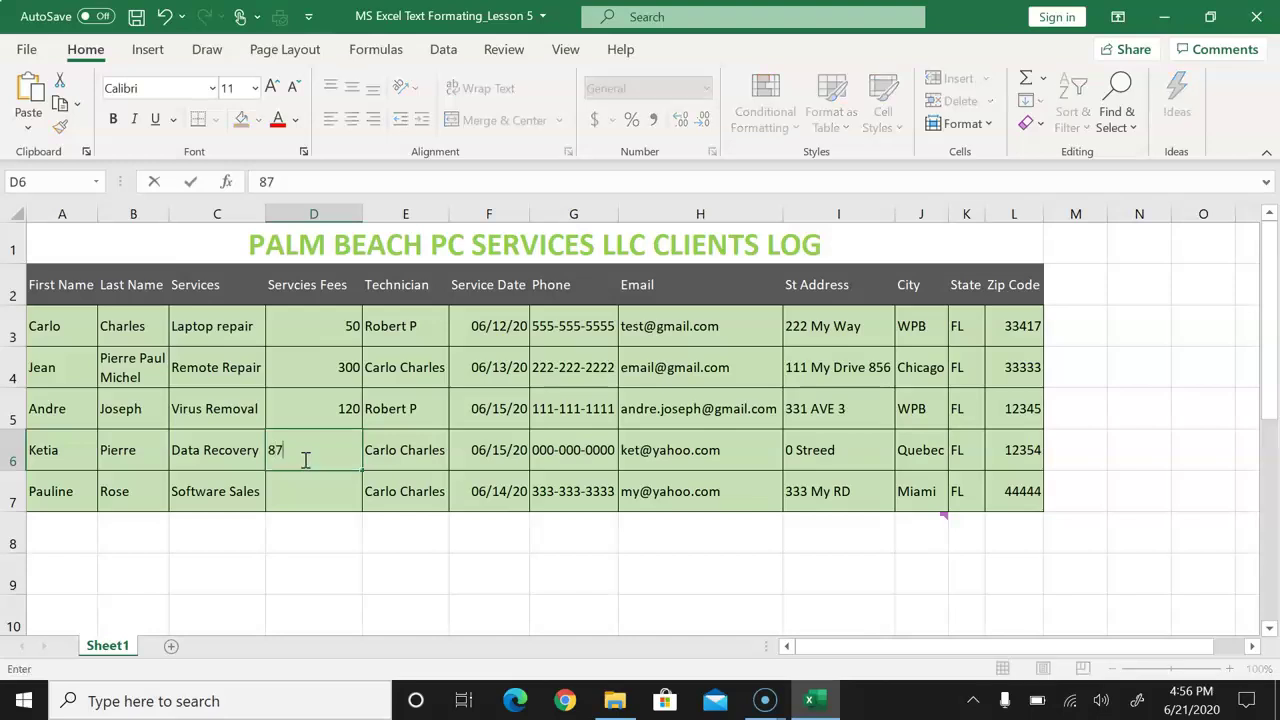
pyautogui.write('.25')
pyautogui.click(323, 500)
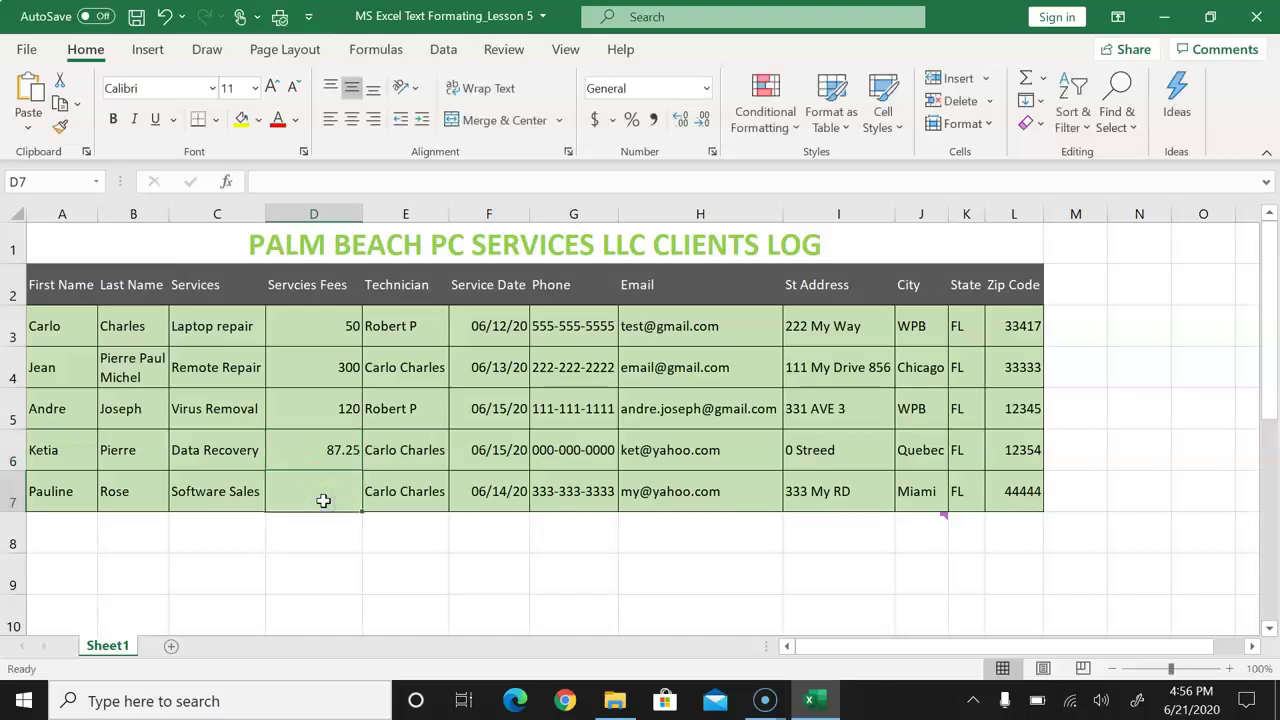
pyautogui.write('122.10')
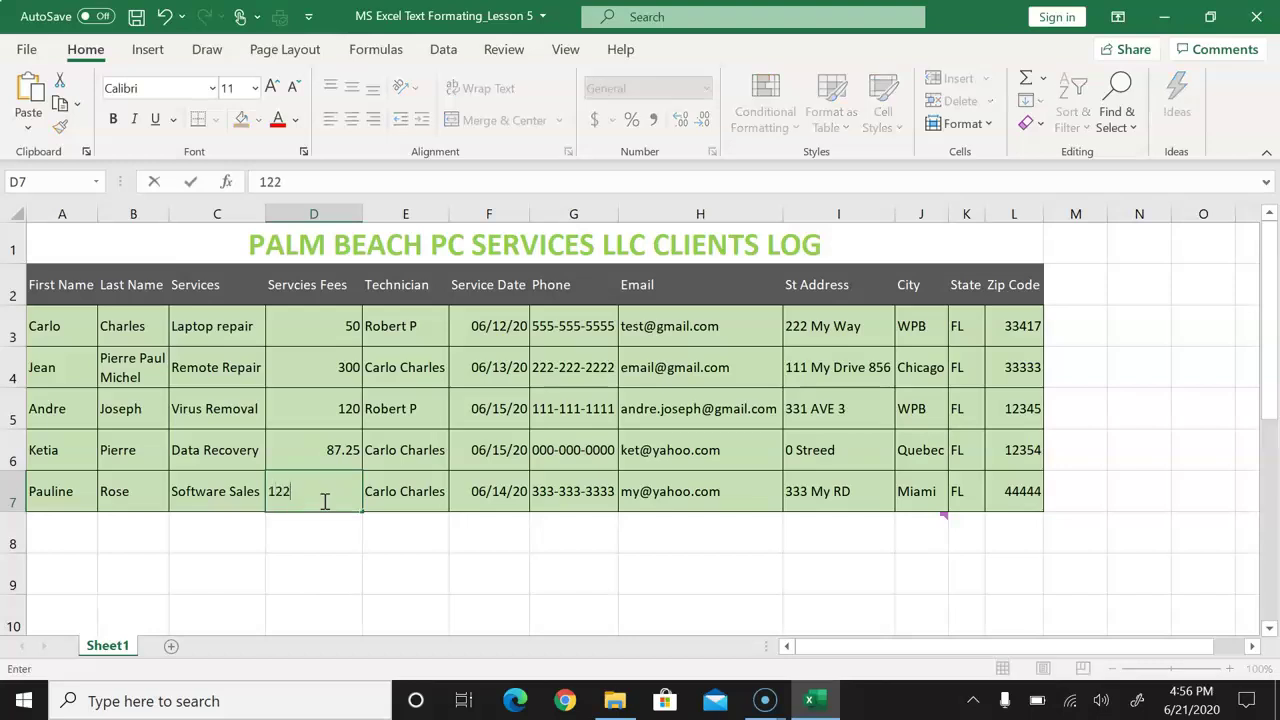
pyautogui.click(410, 400)
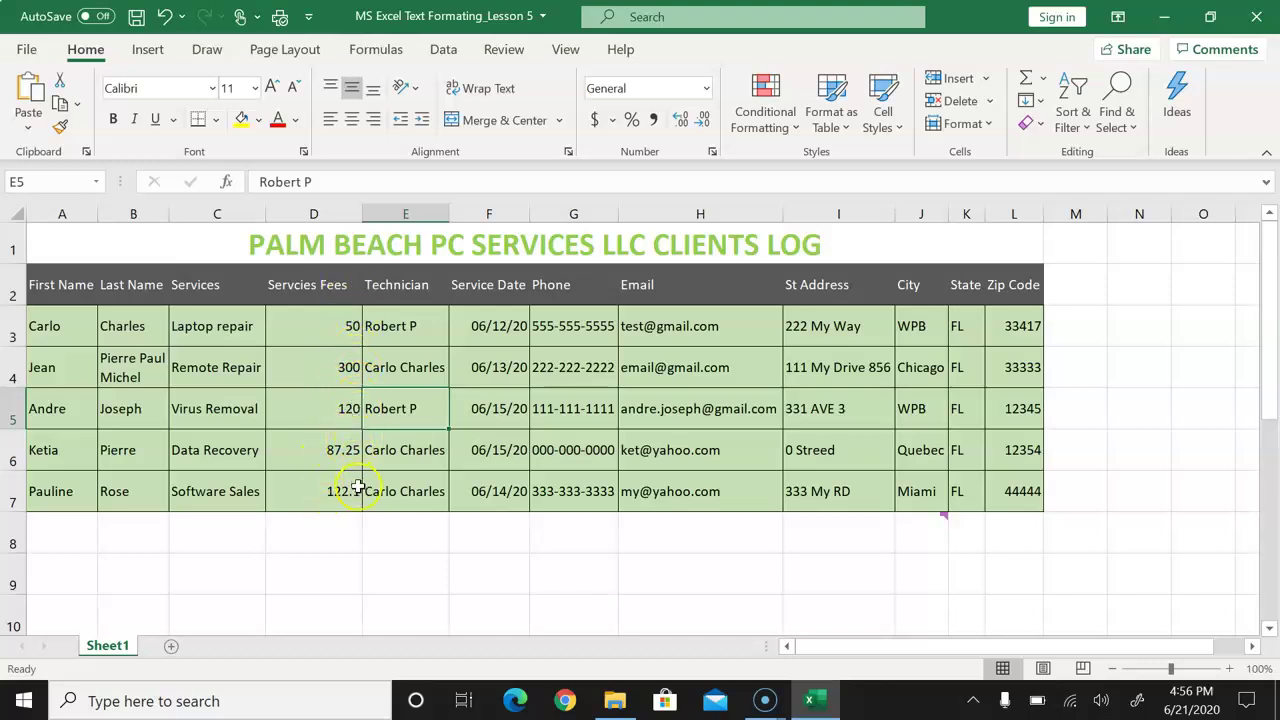
pyautogui.click(355, 333)
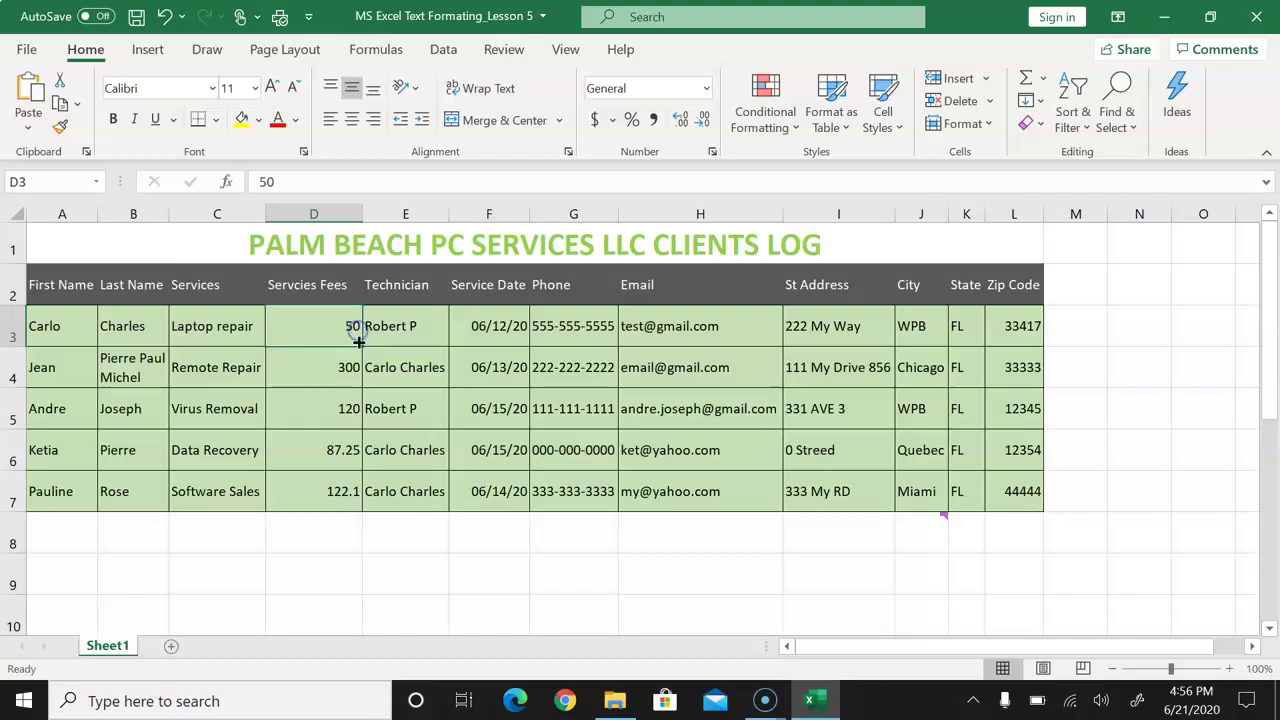
pyautogui.click(355, 375)
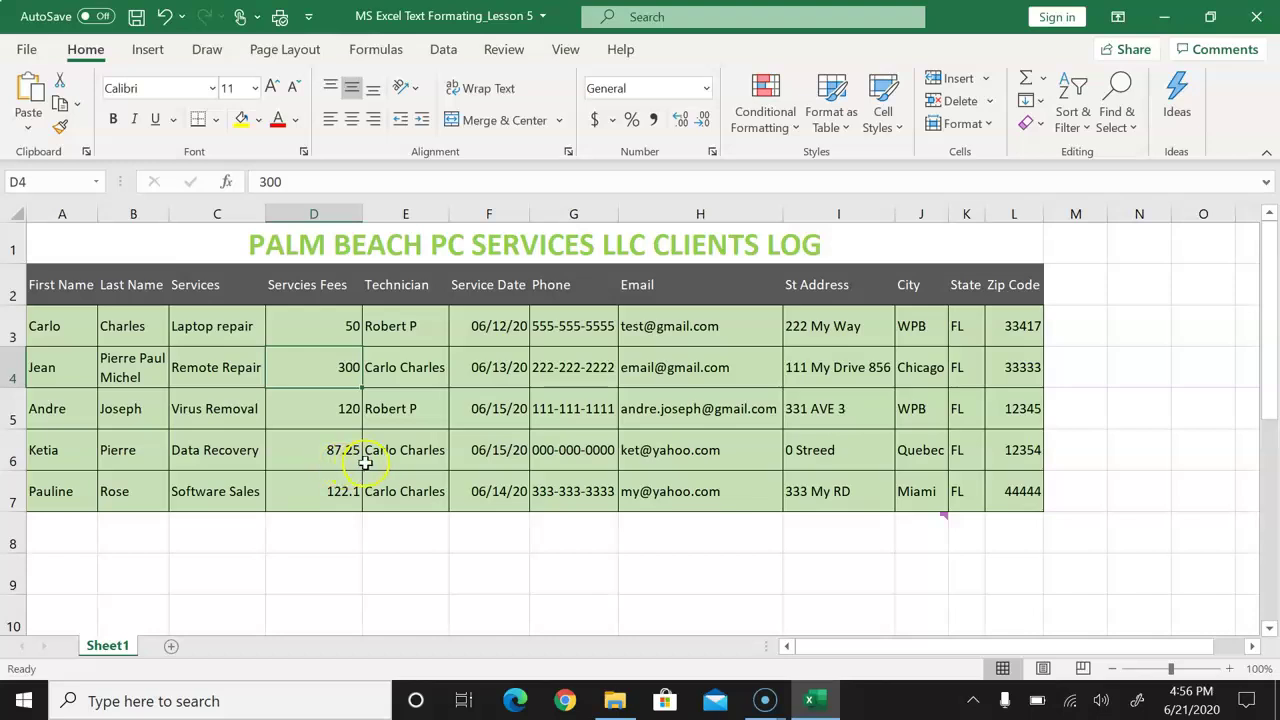
pyautogui.click(341, 415)
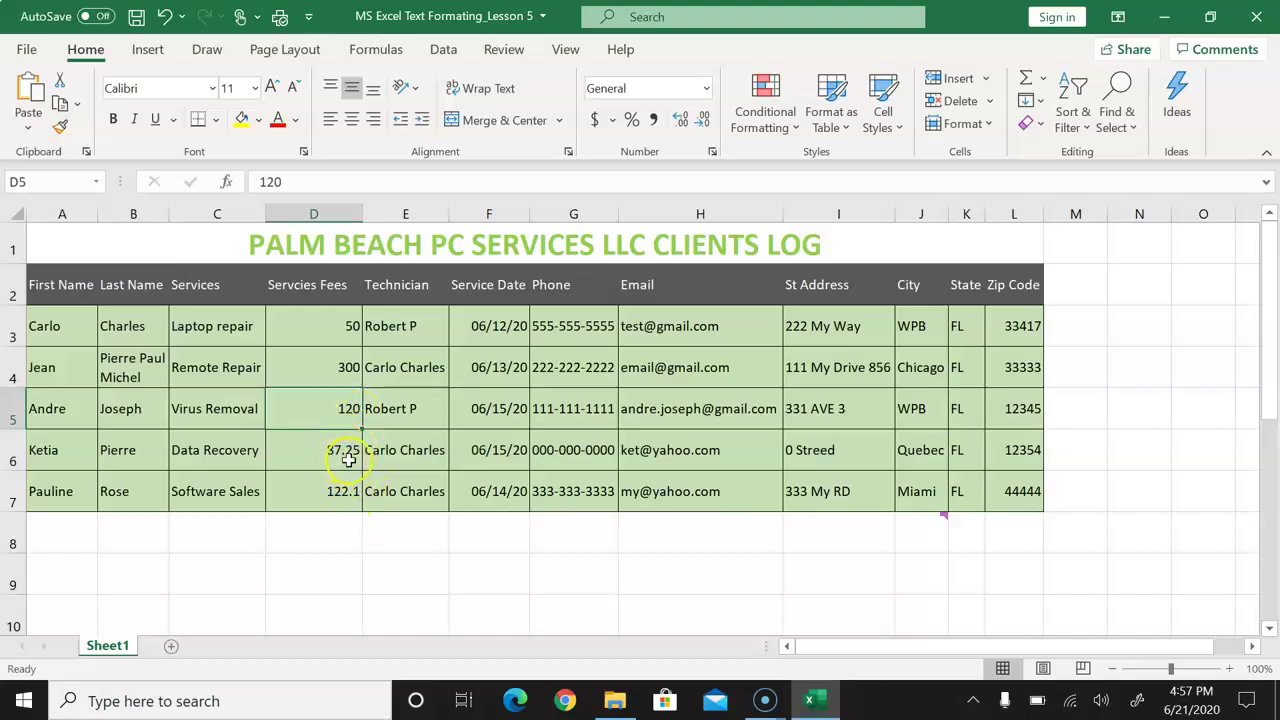
pyautogui.click(335, 212)
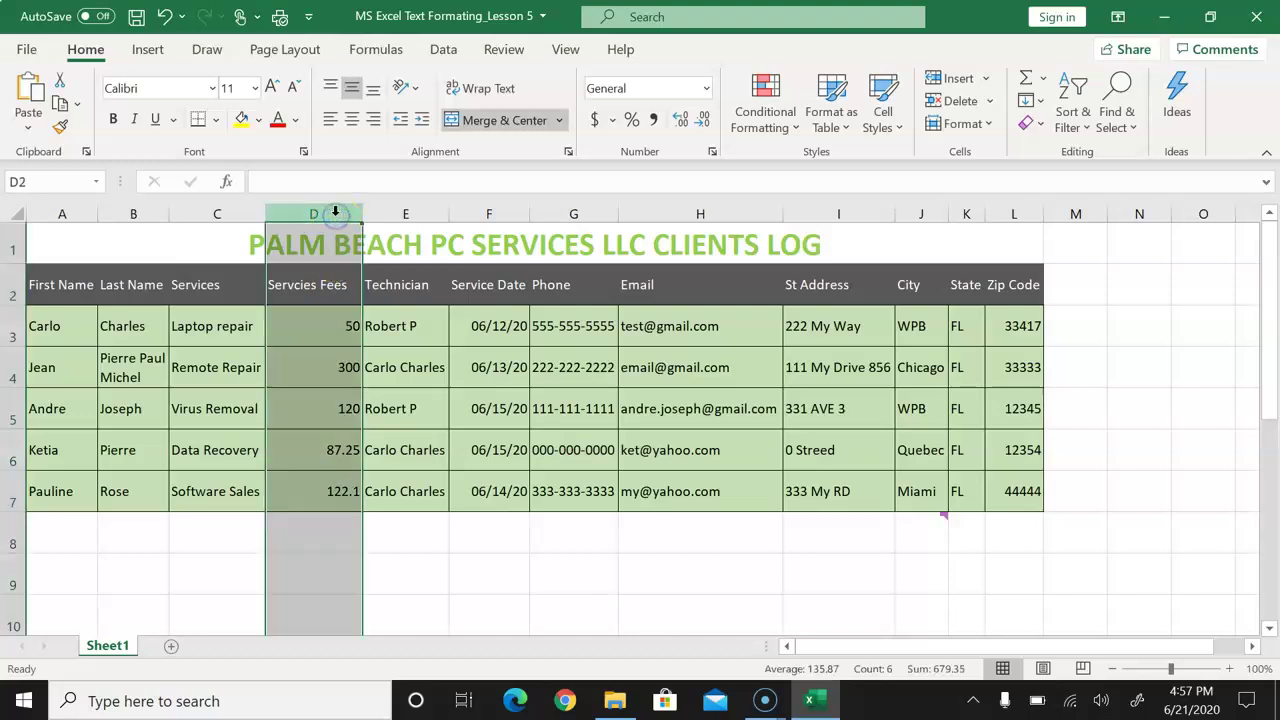
# - Apply Currency format with 2 decimals to the Services Fees column D ($50.00 to $122.10)
pyautogui.click(325, 375)
pyautogui.click(315, 213)
pyautogui.moveTo(316, 217); pyautogui.dragTo(322, 353)
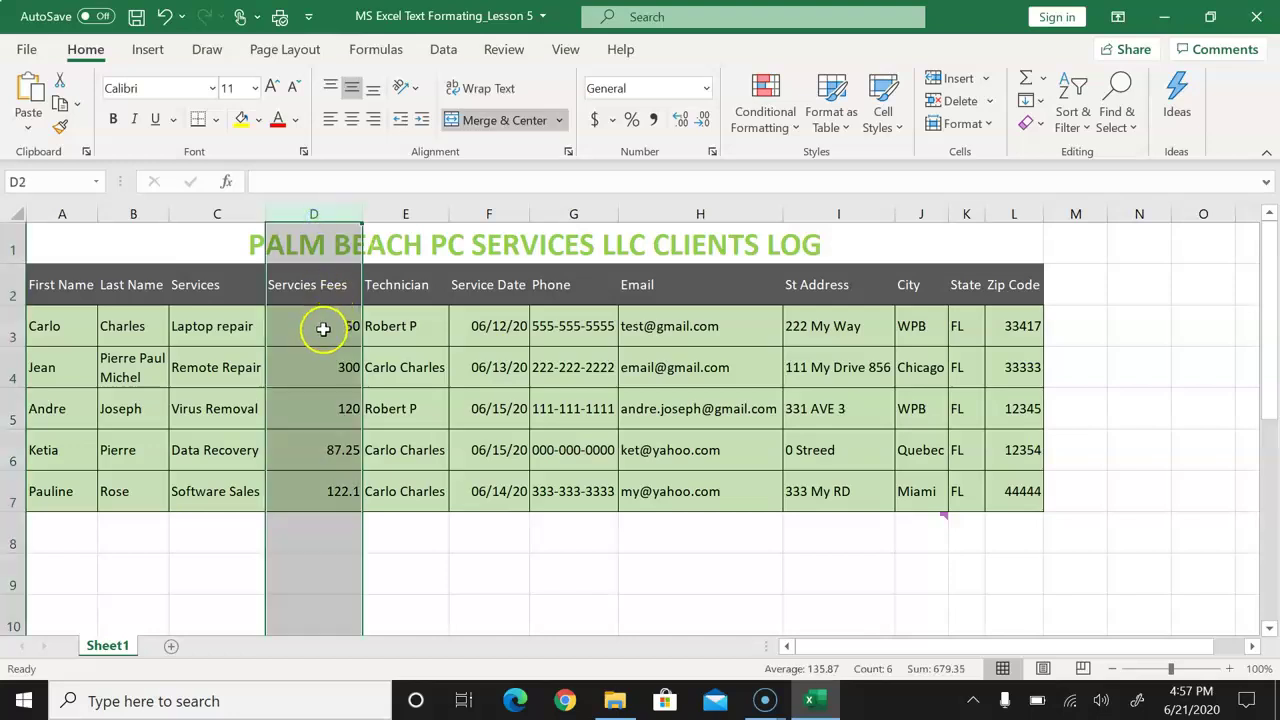
pyautogui.rightClick(323, 353)
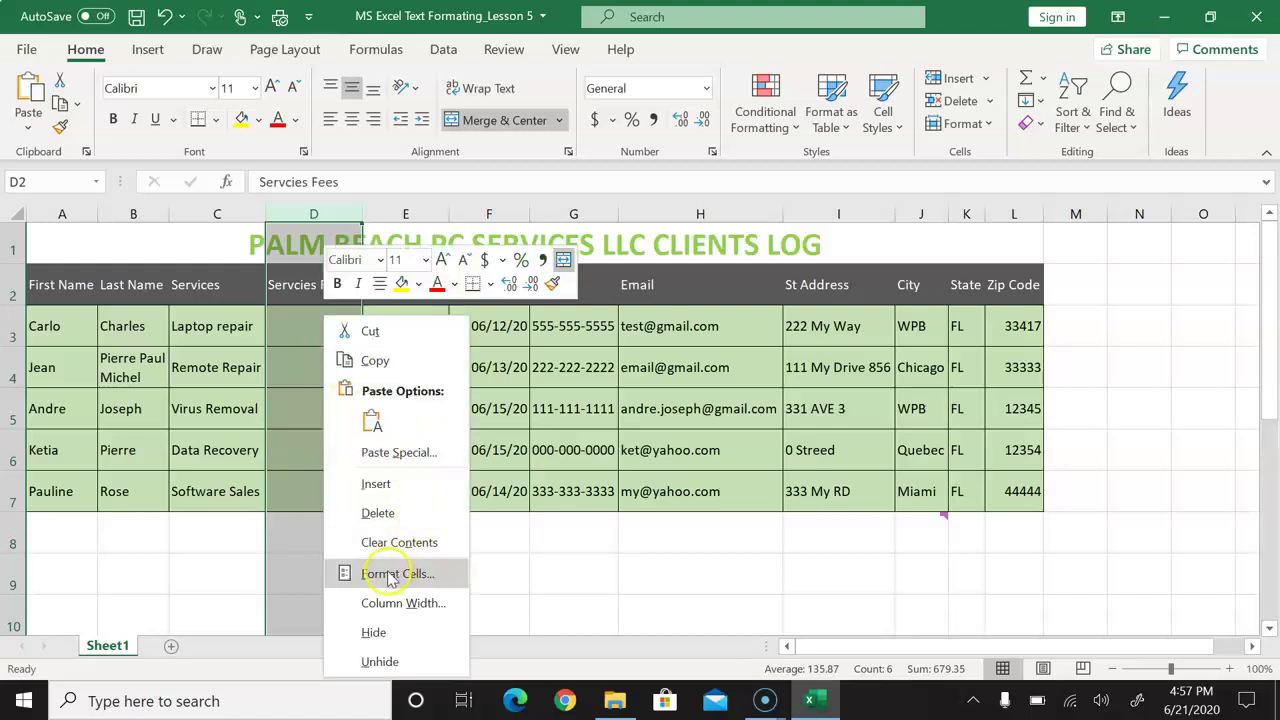
pyautogui.click(389, 528)
pyautogui.click(385, 573)
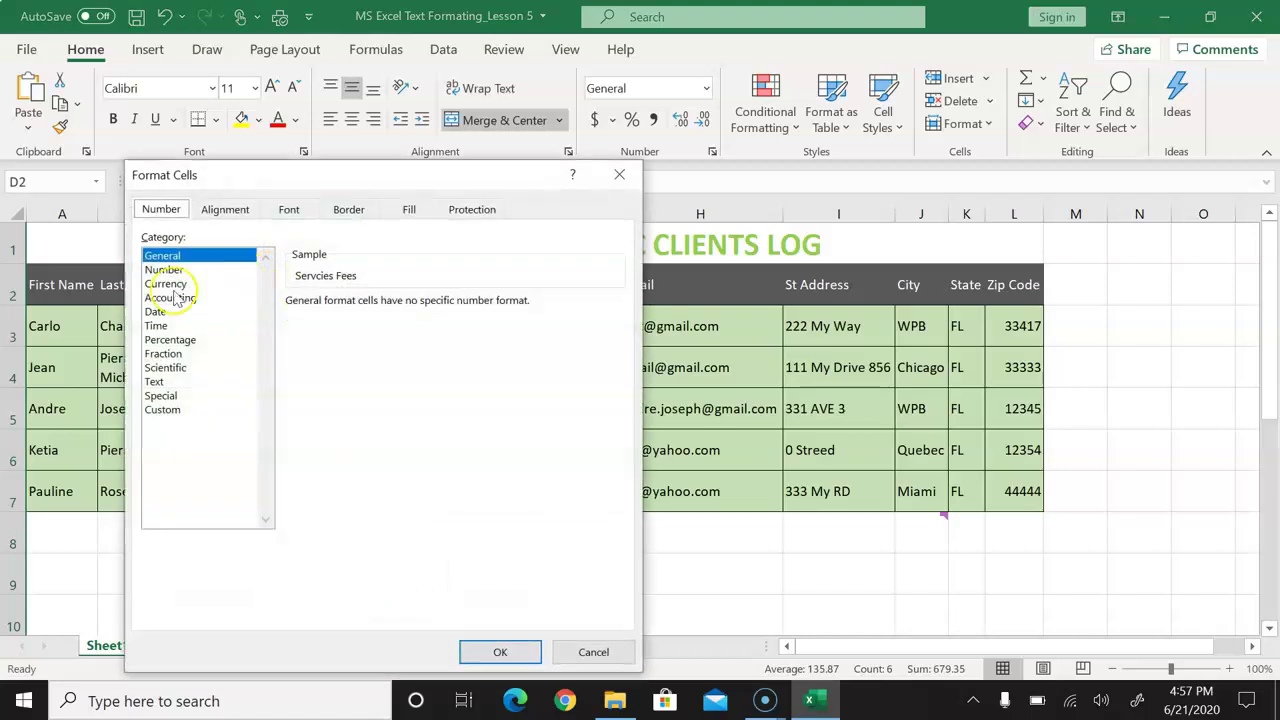
pyautogui.moveTo(296, 170); pyautogui.dragTo(612, 152)
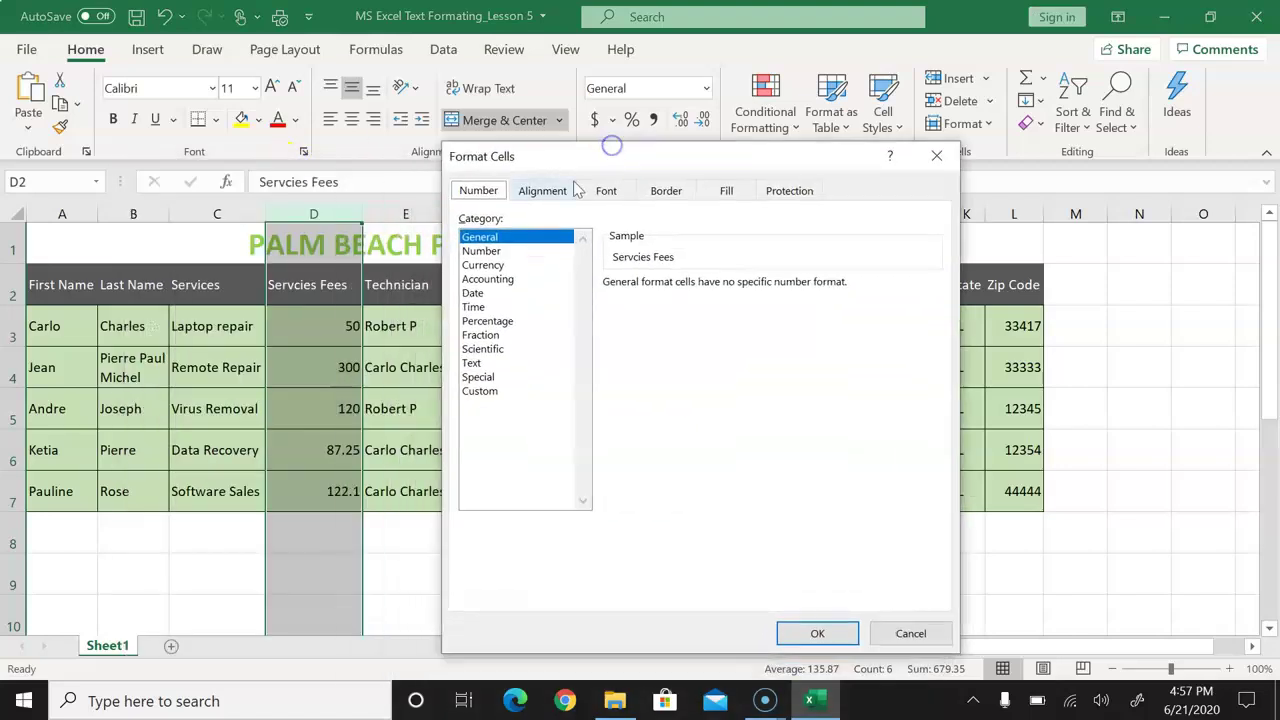
pyautogui.click(480, 251)
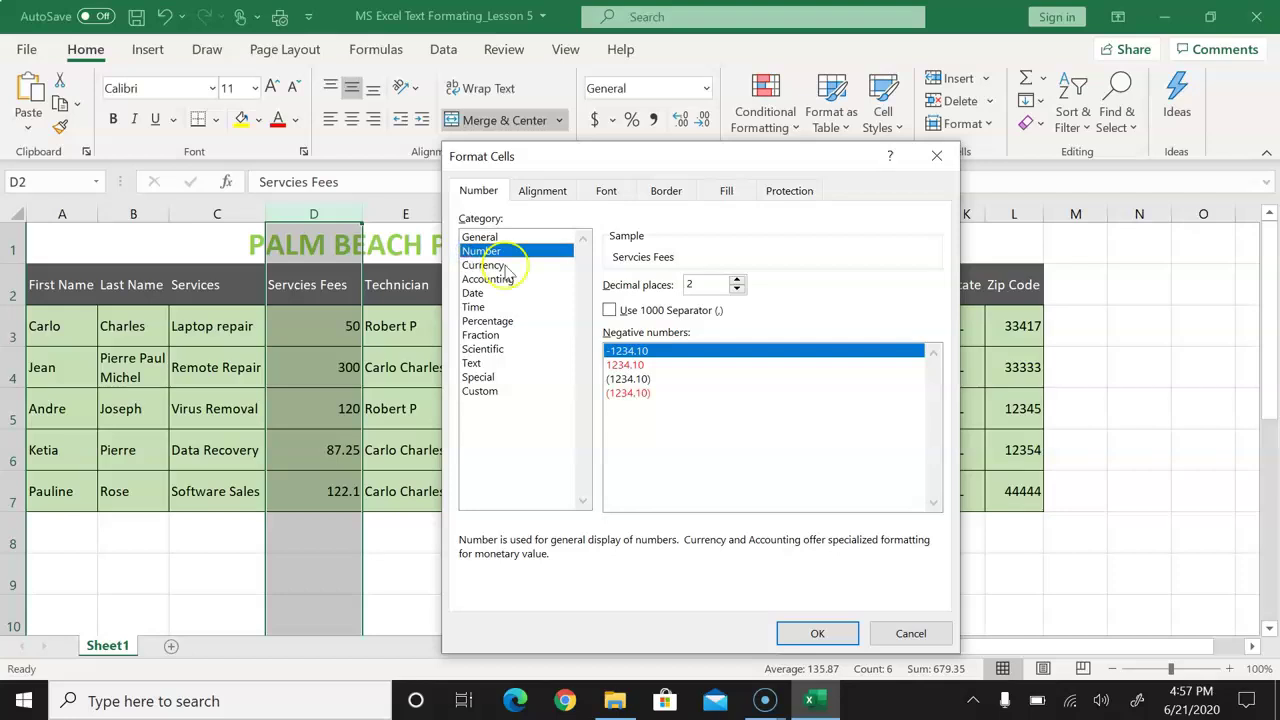
pyautogui.click(498, 266)
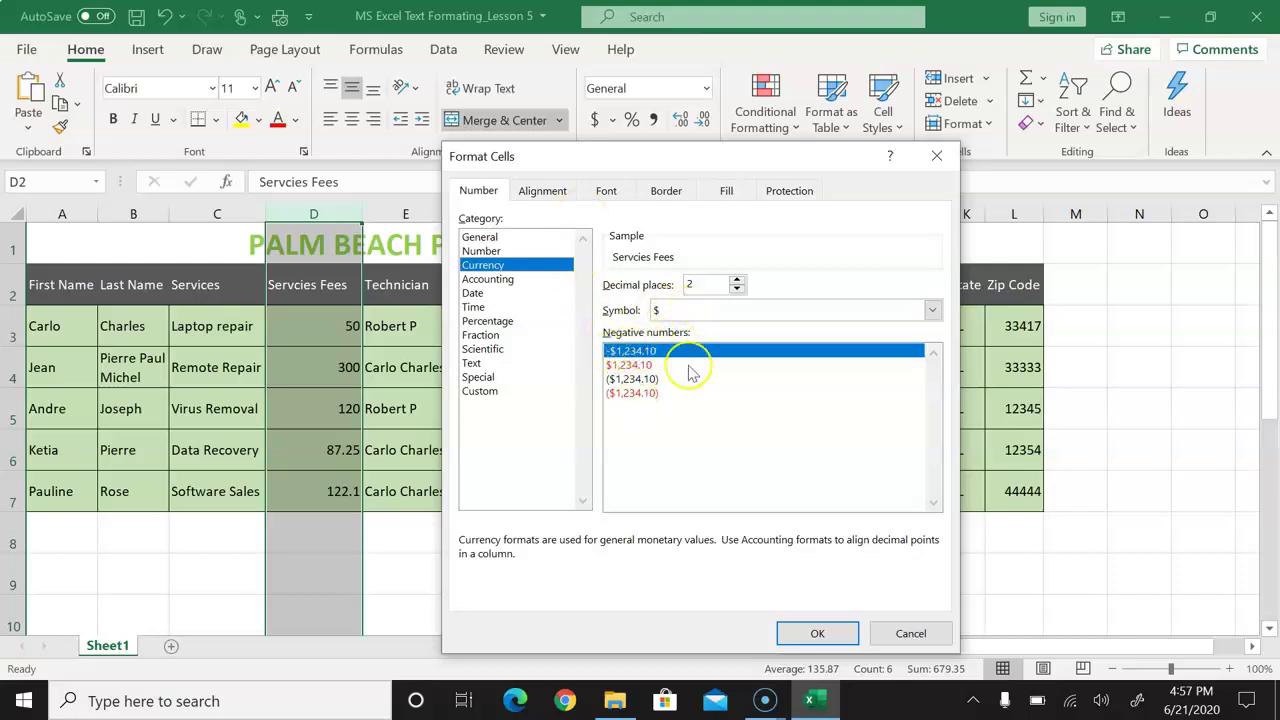
pyautogui.click(818, 637)
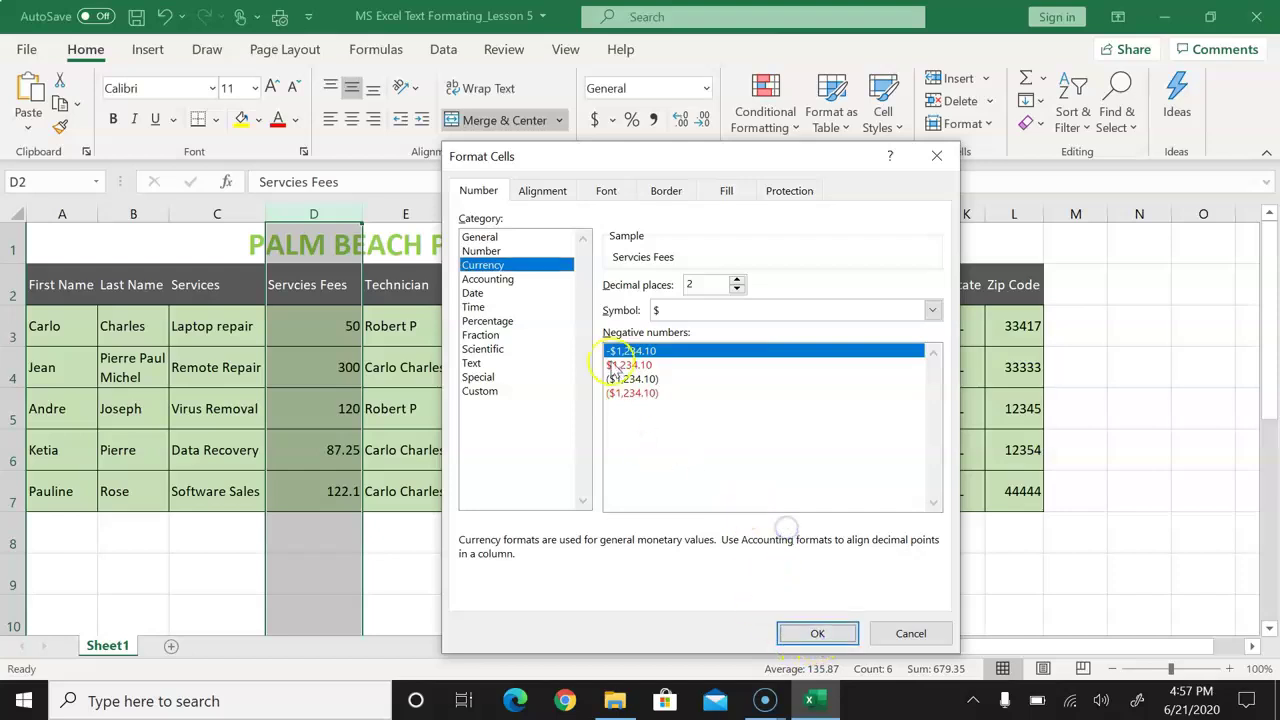
pyautogui.click(815, 634)
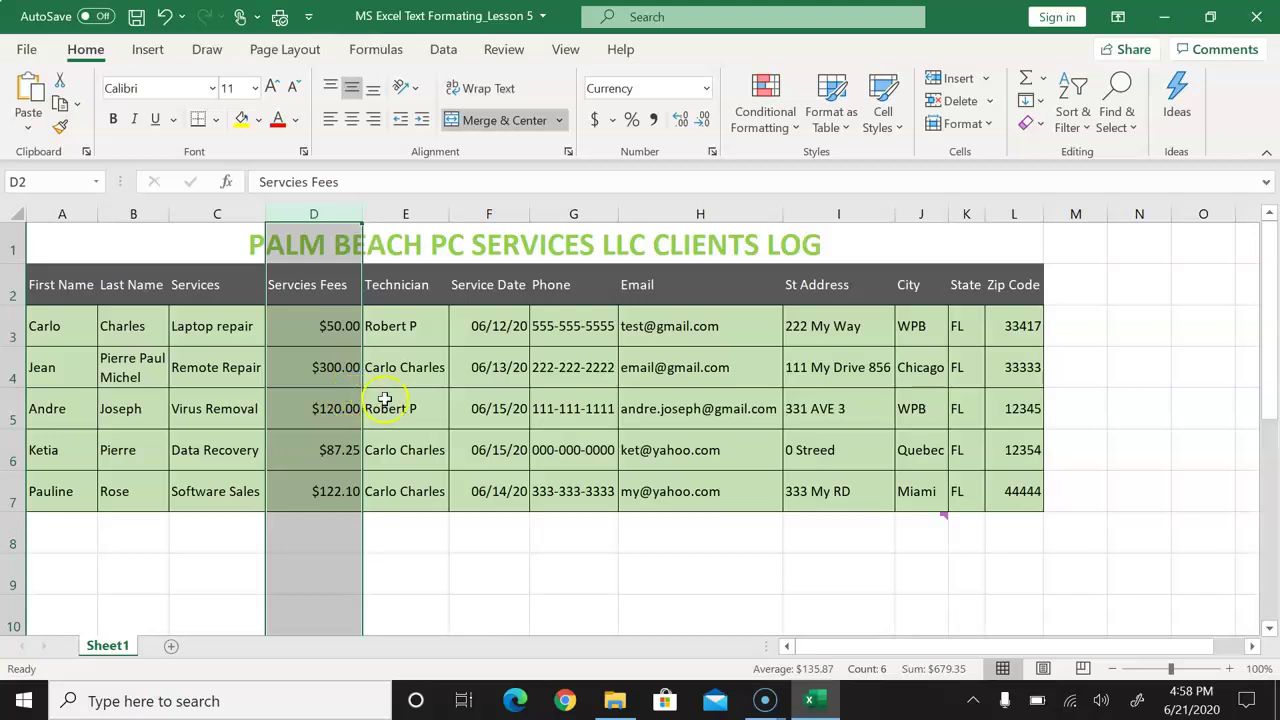
pyautogui.click(600, 396)
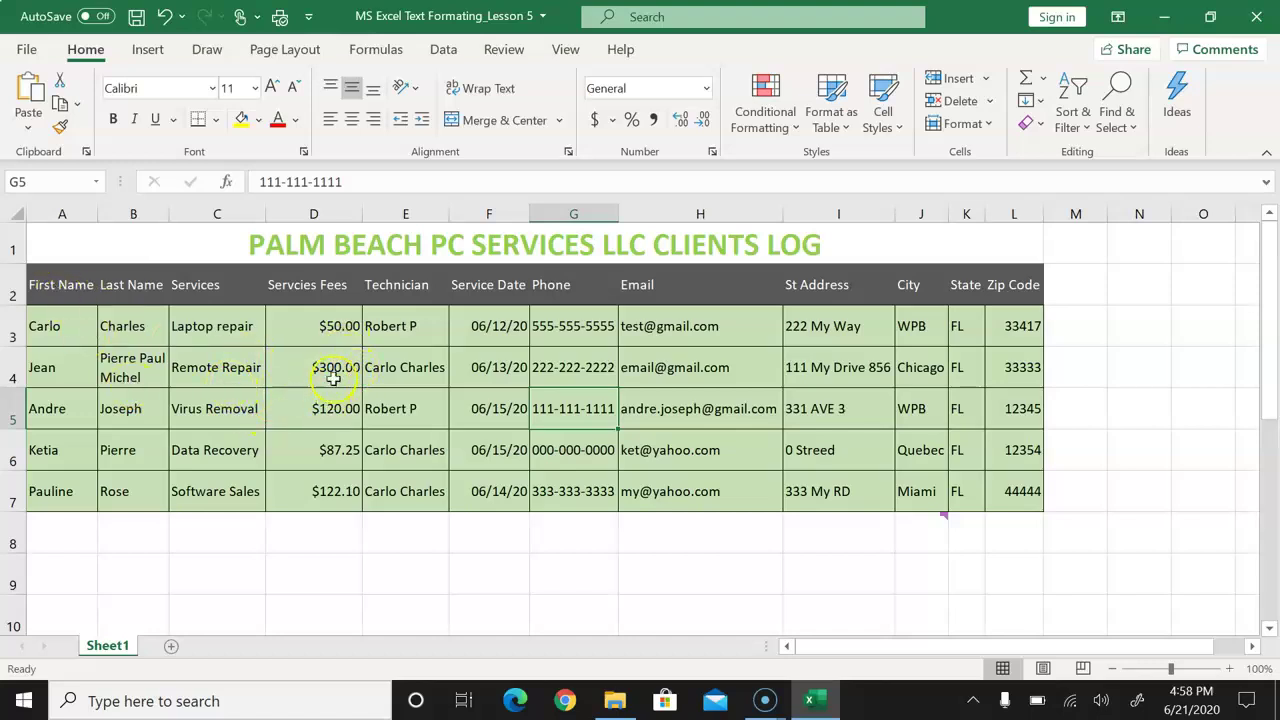
pyautogui.click(335, 330)
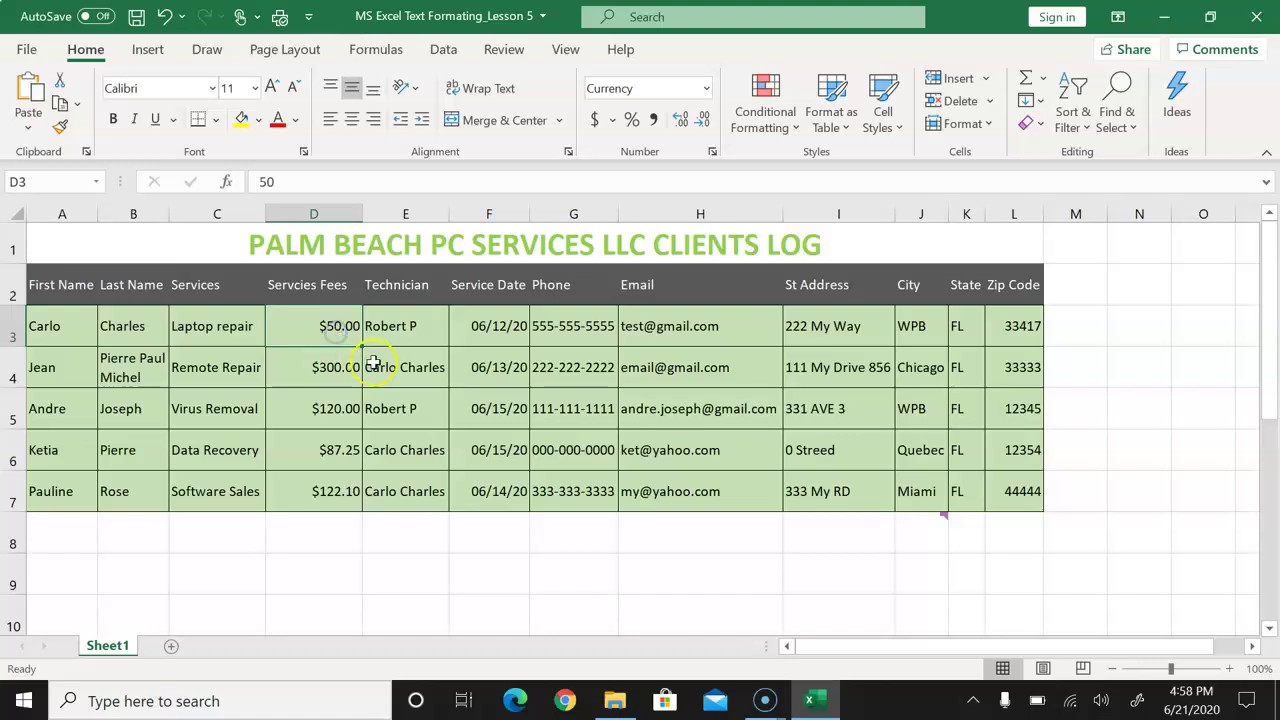
pyautogui.click(345, 375)
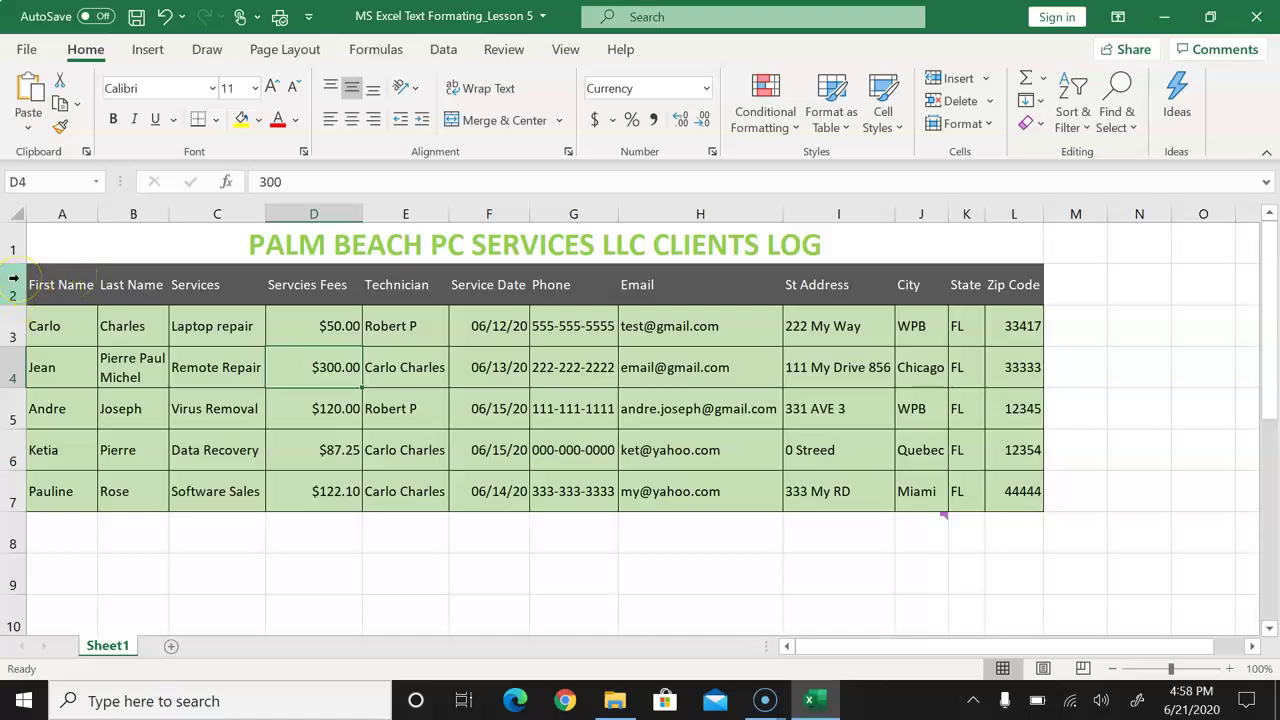
# - Select the entire worksheet and apply Center alignment to all cells, then deselect
pyautogui.click(108, 290)
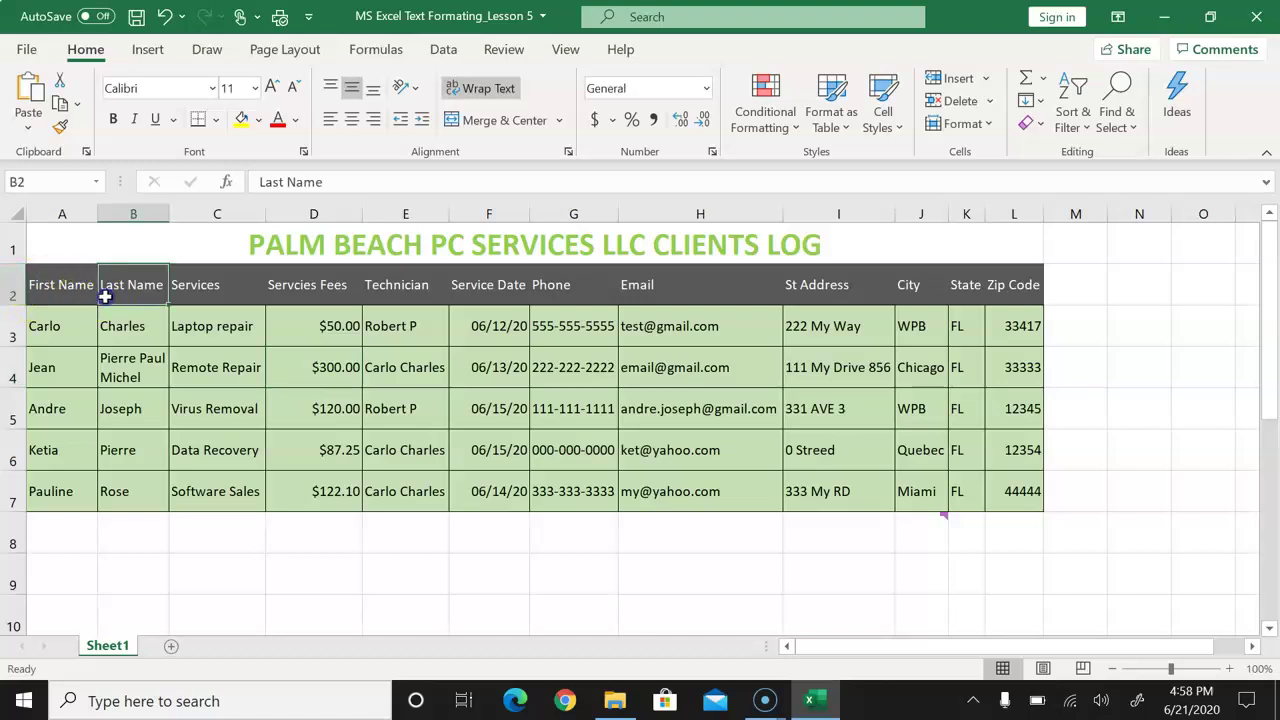
pyautogui.click(43, 283)
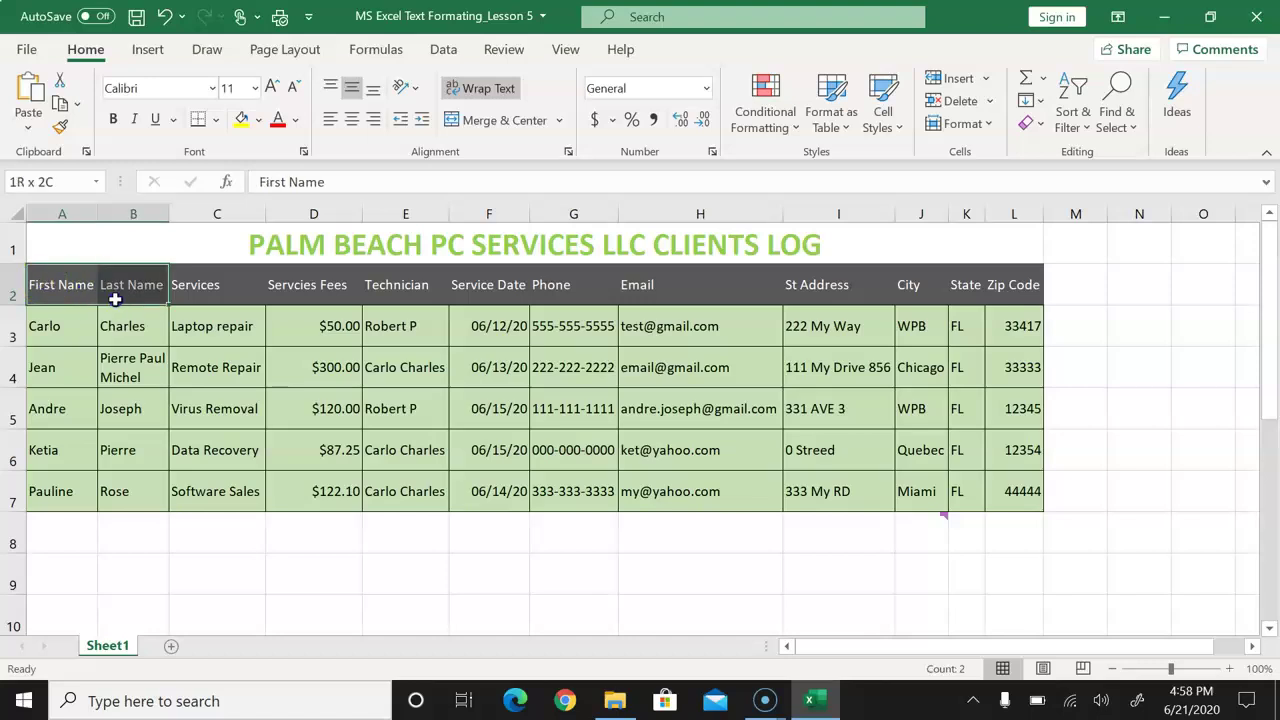
pyautogui.moveTo(97, 295); pyautogui.dragTo(297, 347)
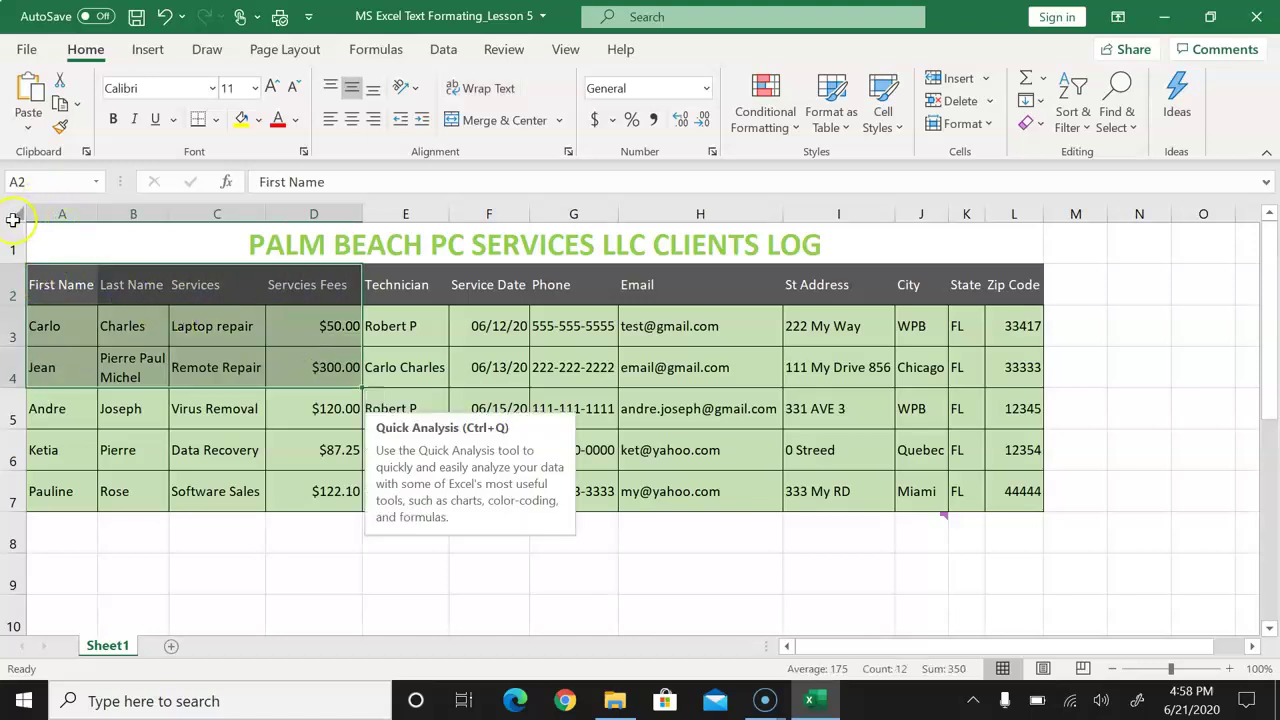
pyautogui.click(12, 217)
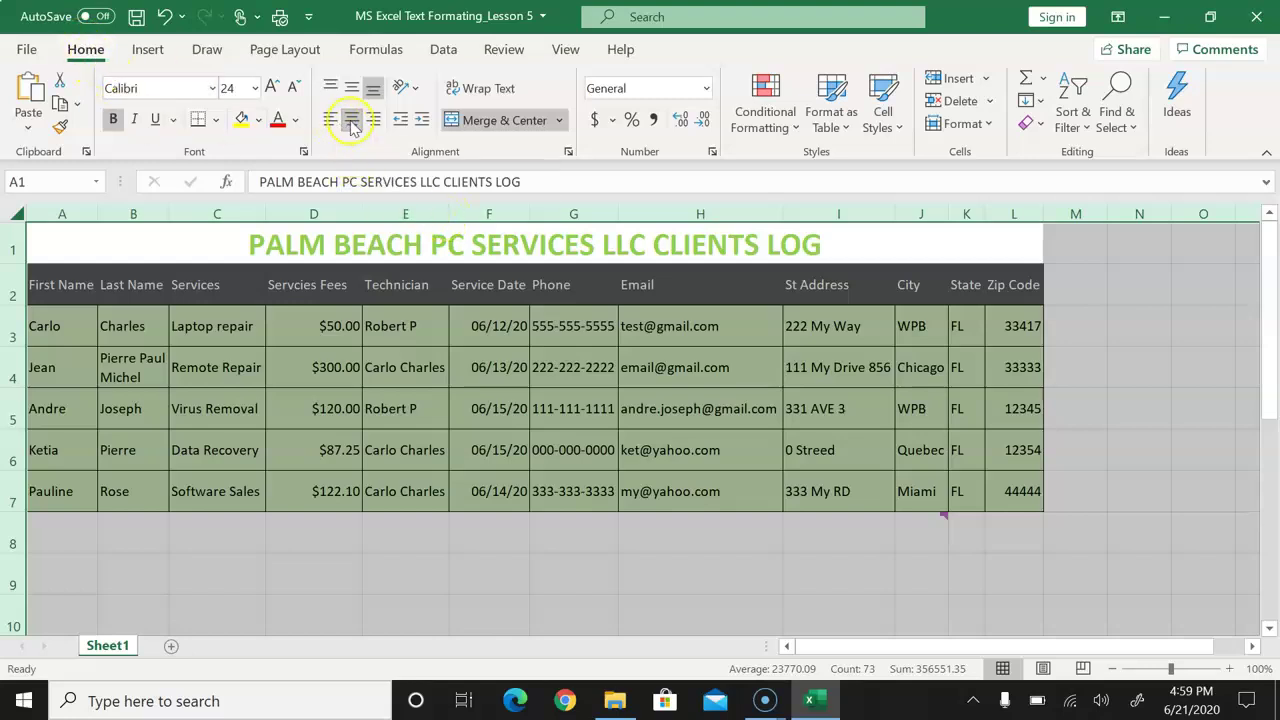
pyautogui.click(352, 121)
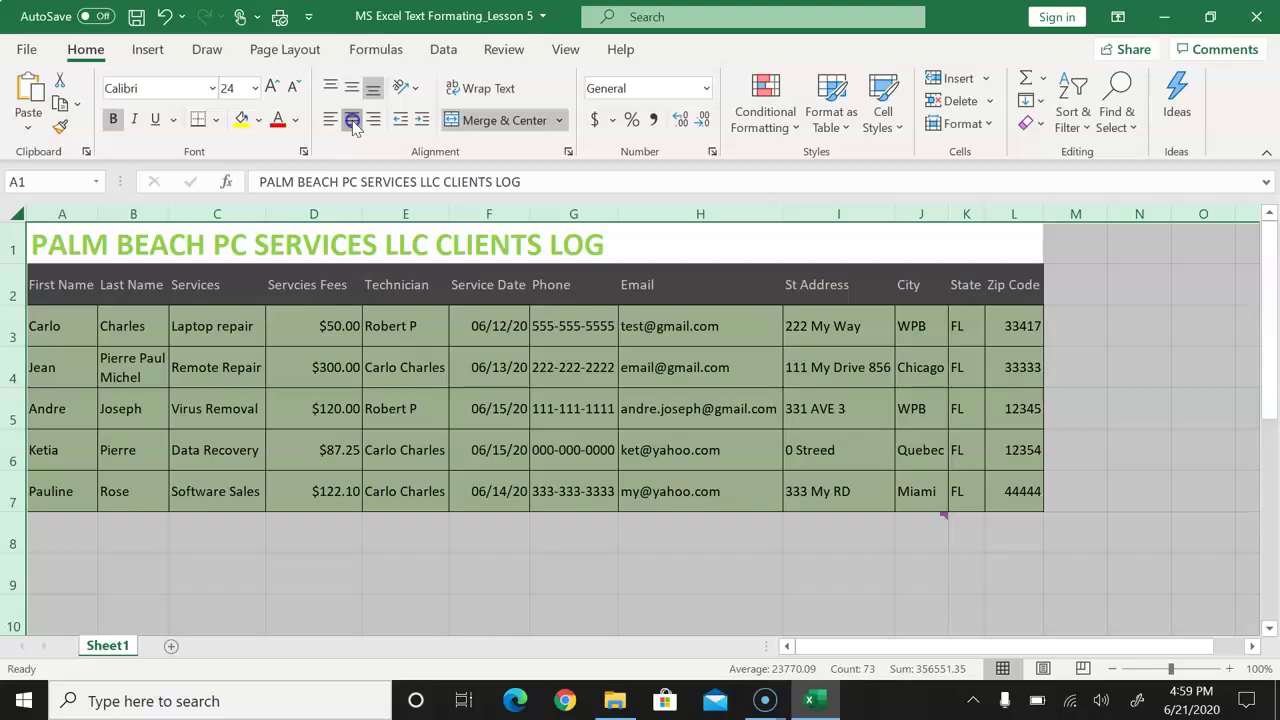
pyautogui.click(352, 121)
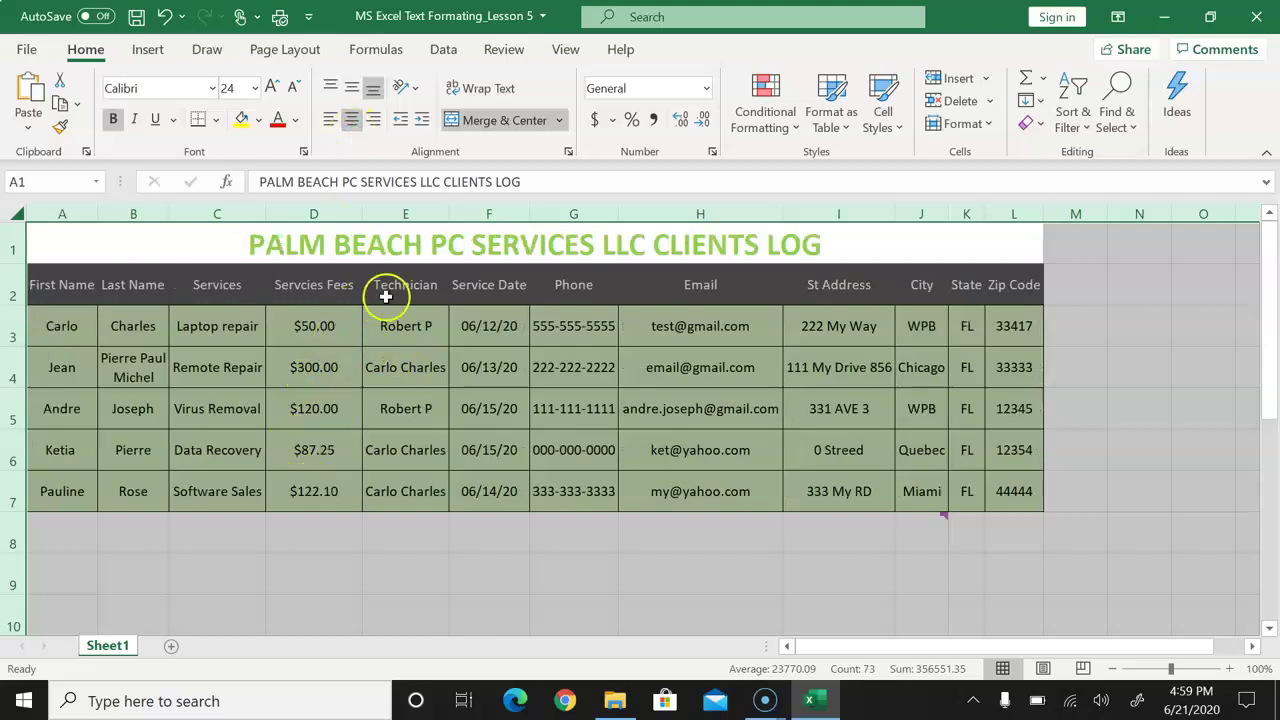
pyautogui.click(352, 121)
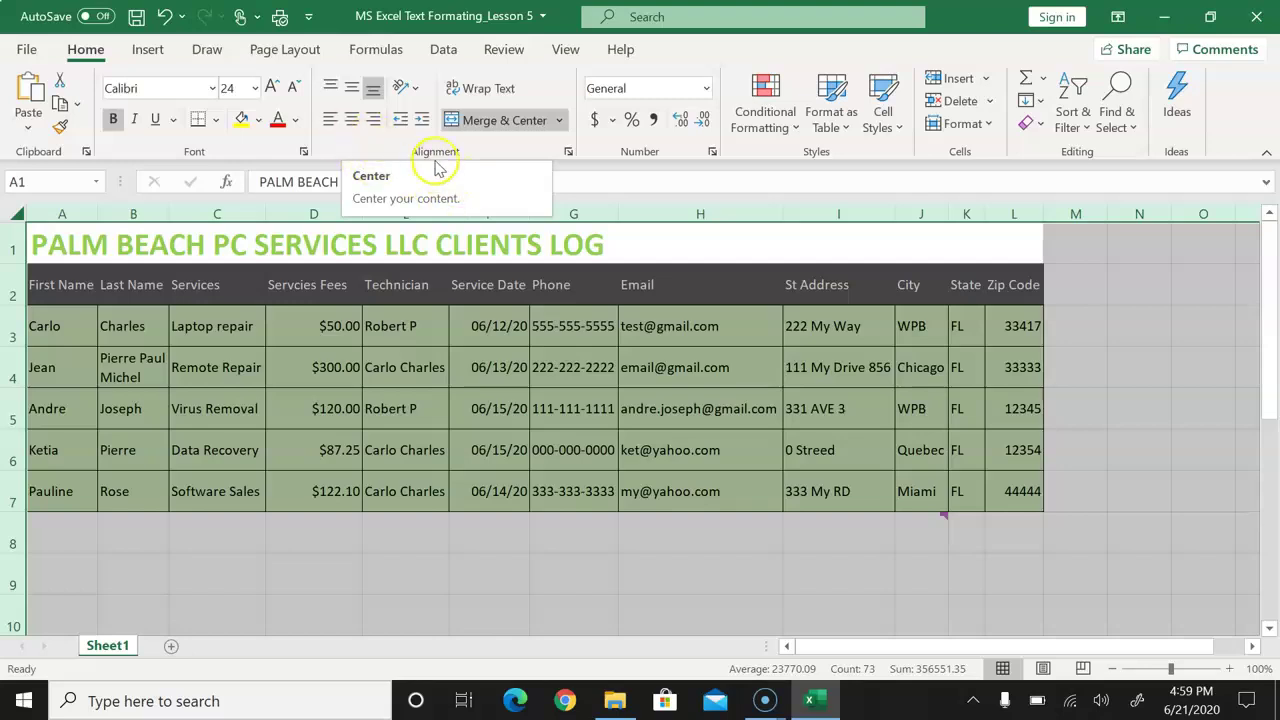
pyautogui.click(340, 101)
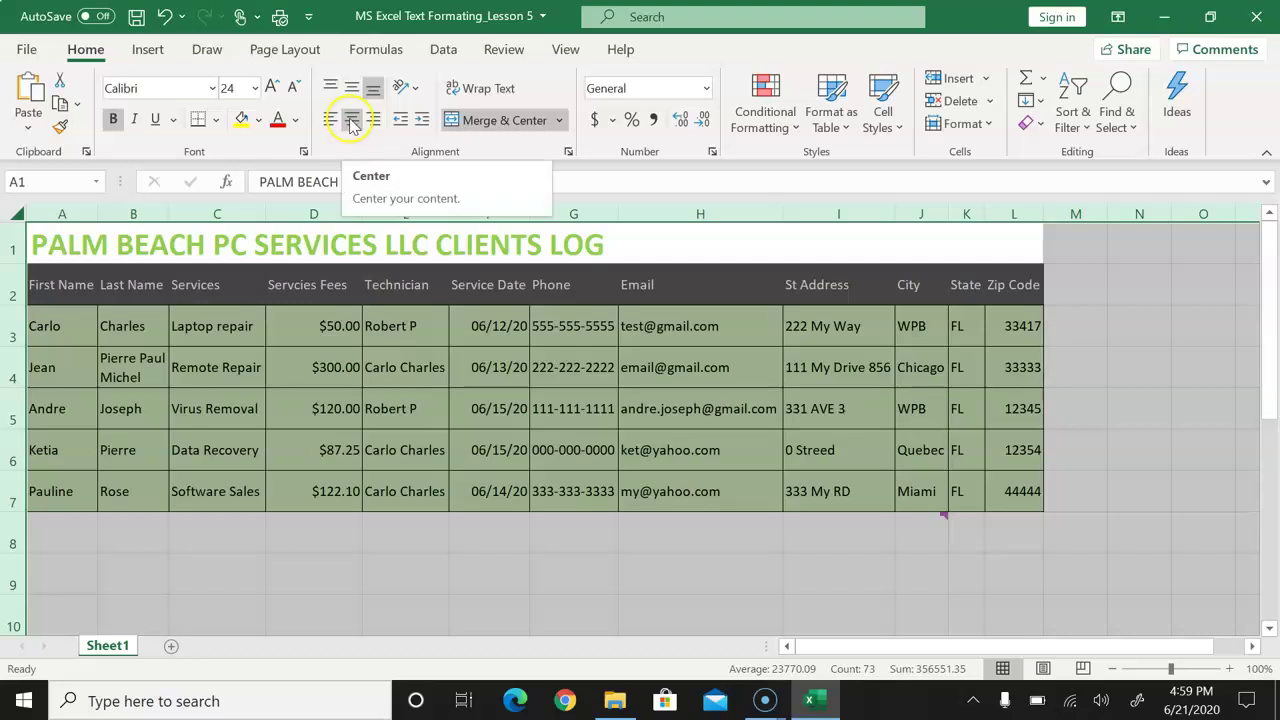
pyautogui.click(351, 120)
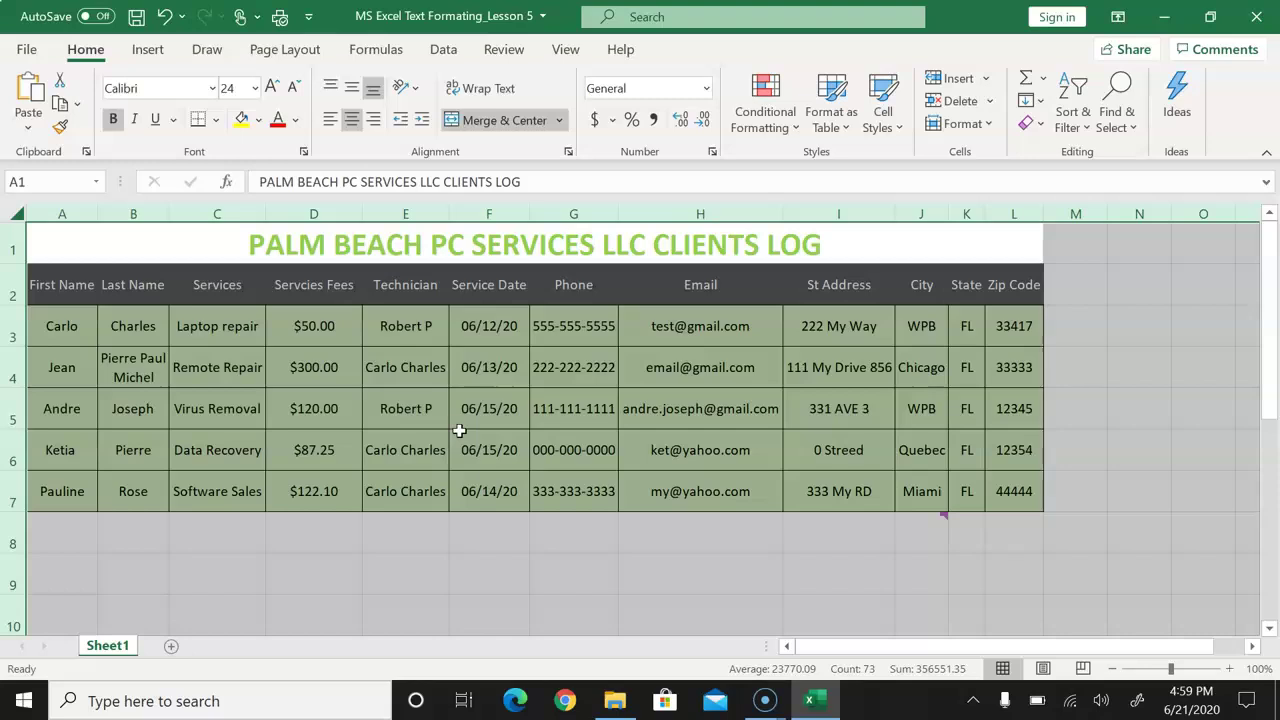
pyautogui.click(403, 543)
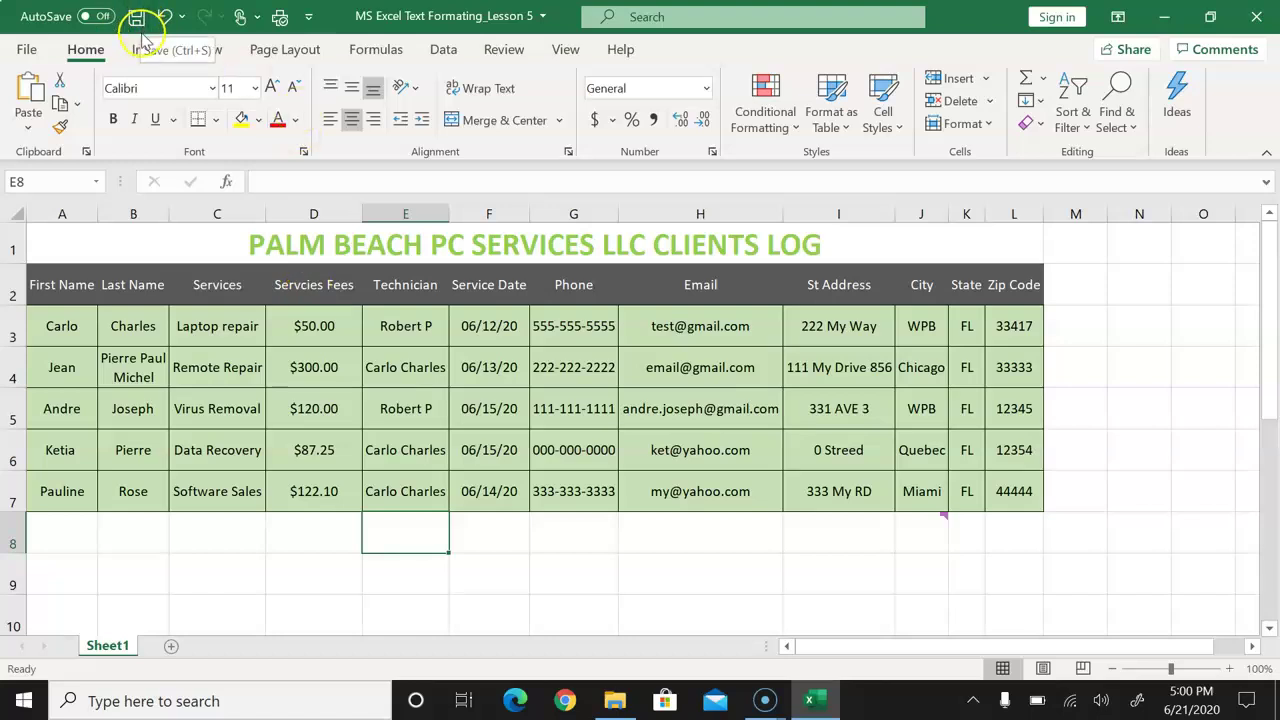
# - Save As 'MS Excel Text Formating_Lesson 6' in the Microsoft Excel folder
pyautogui.click(138, 33)
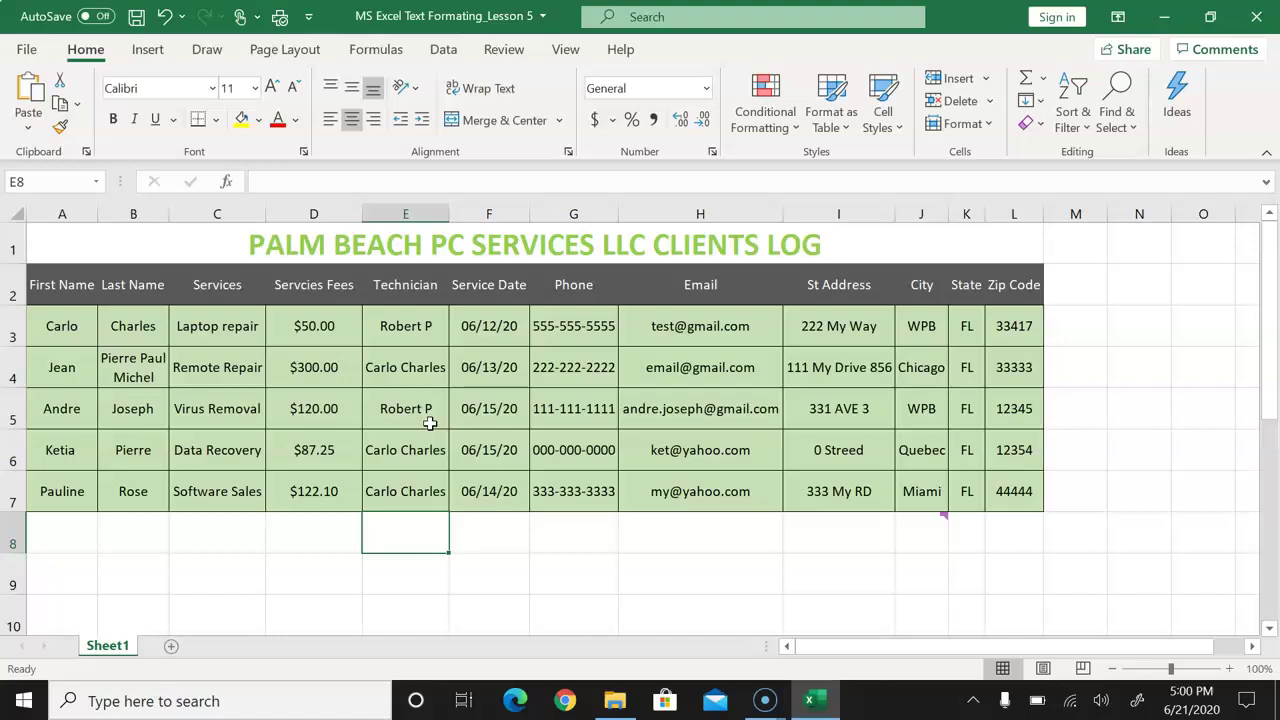
pyautogui.click(27, 52)
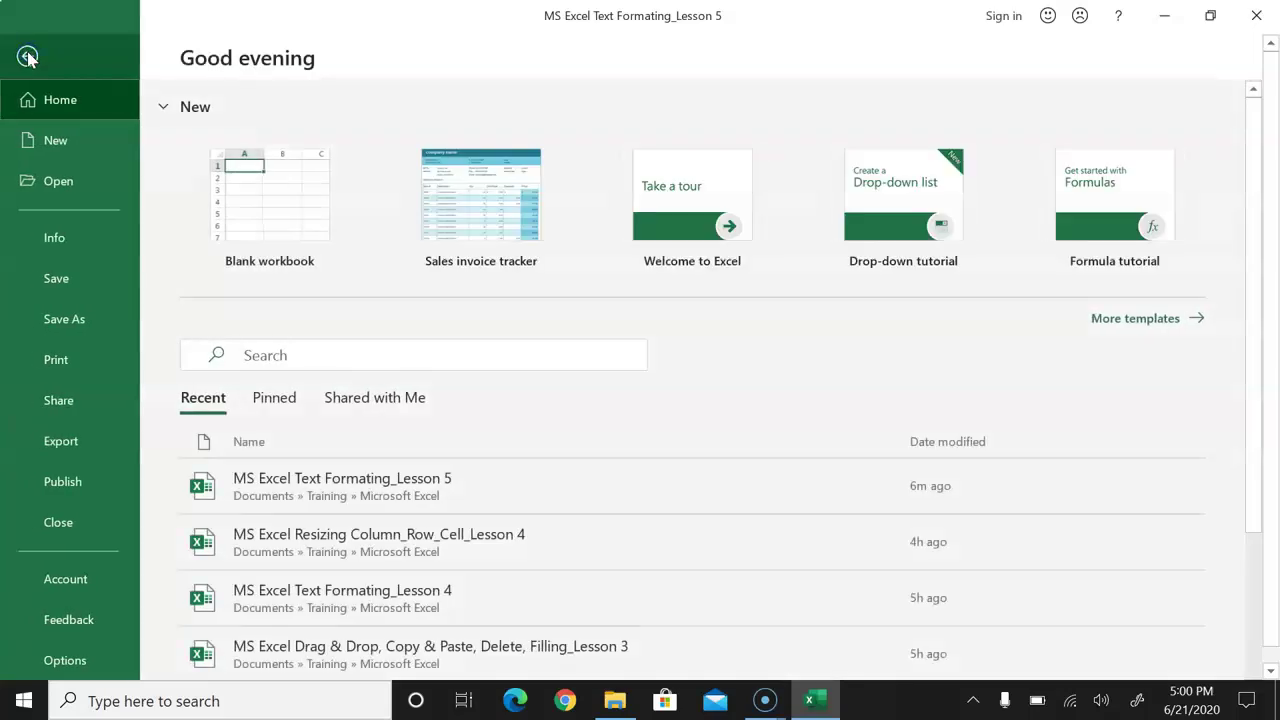
pyautogui.click(71, 330)
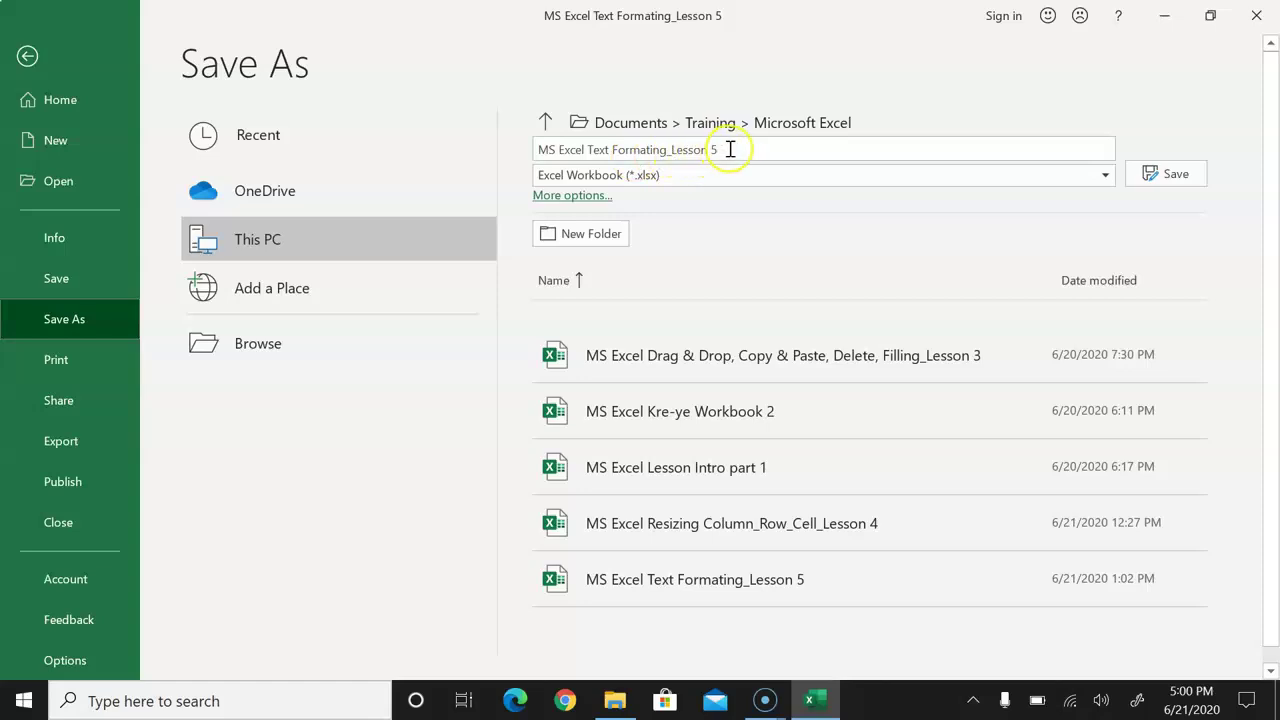
pyautogui.click(732, 149)
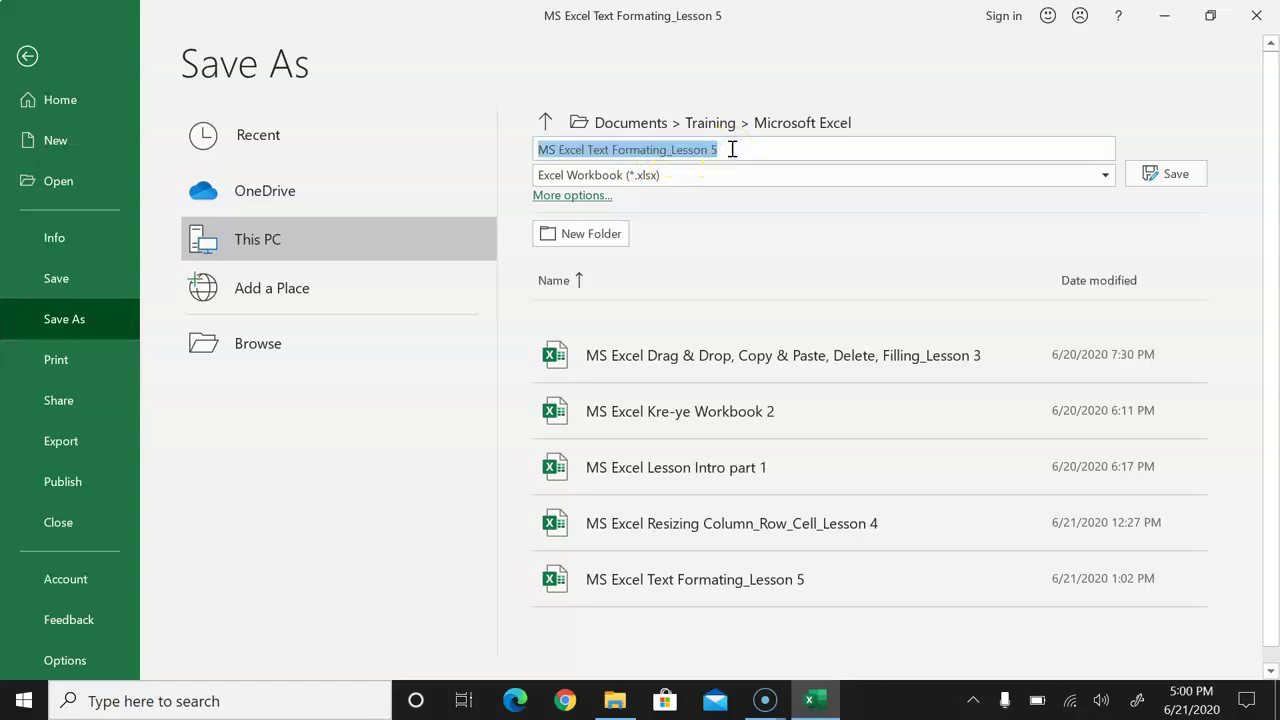
pyautogui.click(732, 149)
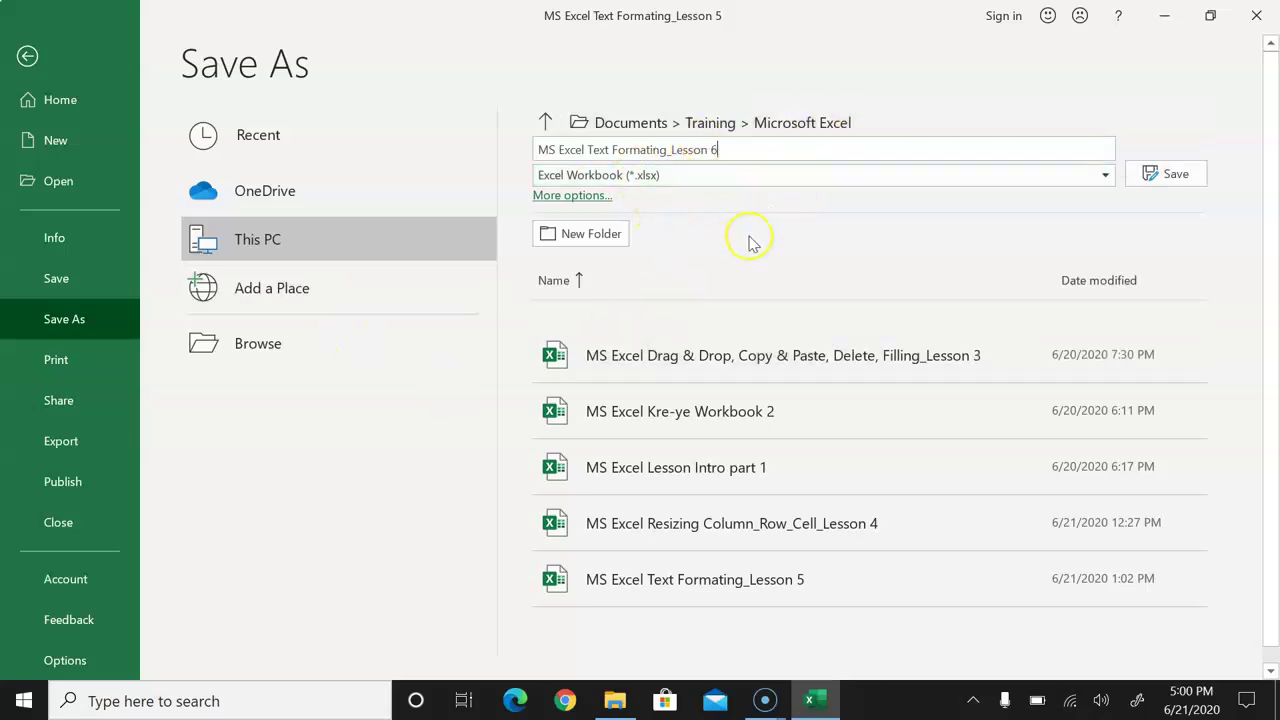
pyautogui.write('6')
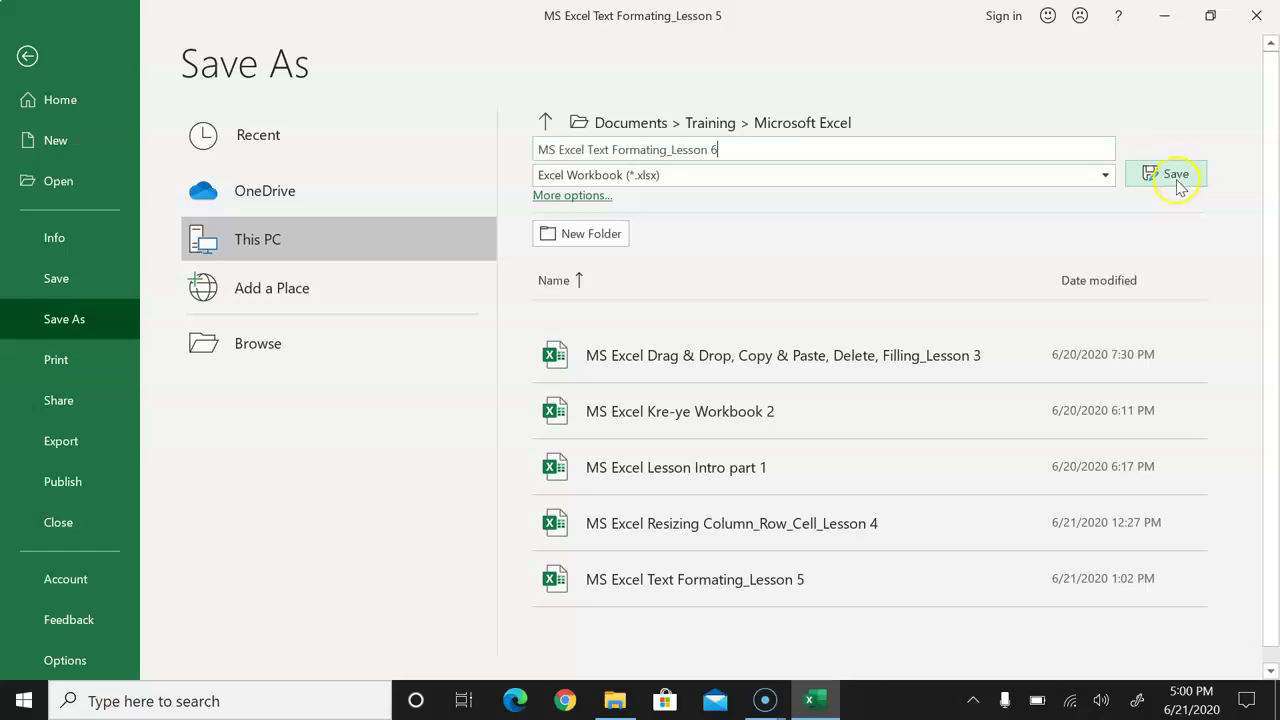
pyautogui.click(1176, 176)
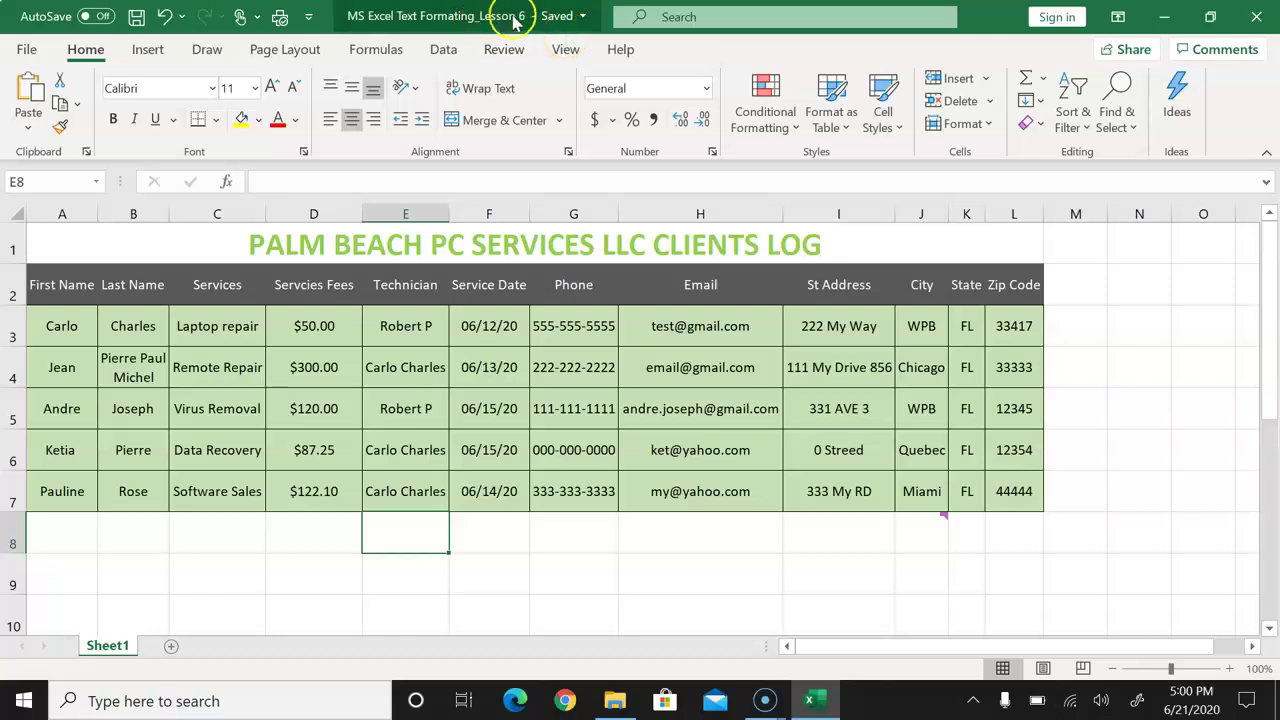
# - Close Excel and reopen the Lesson 5 workbook from the Microsoft Excel folder
pyautogui.click(1268, 16)
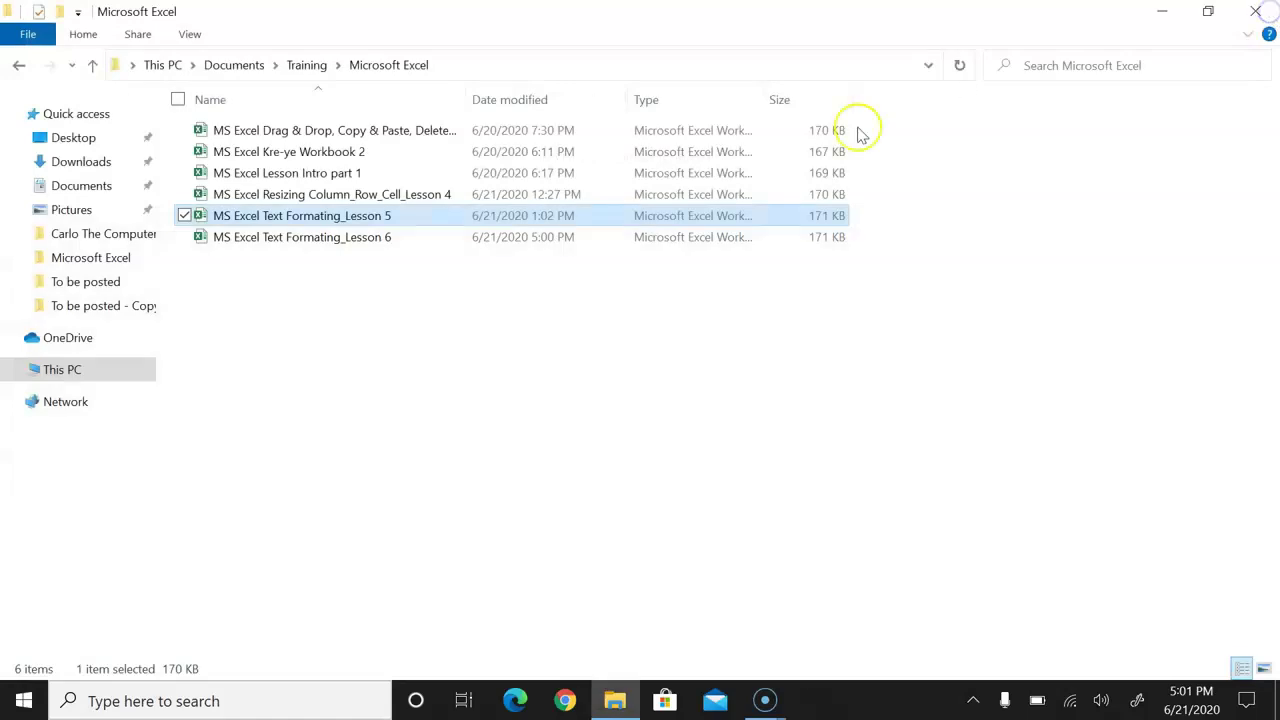
pyautogui.doubleClick(310, 222)
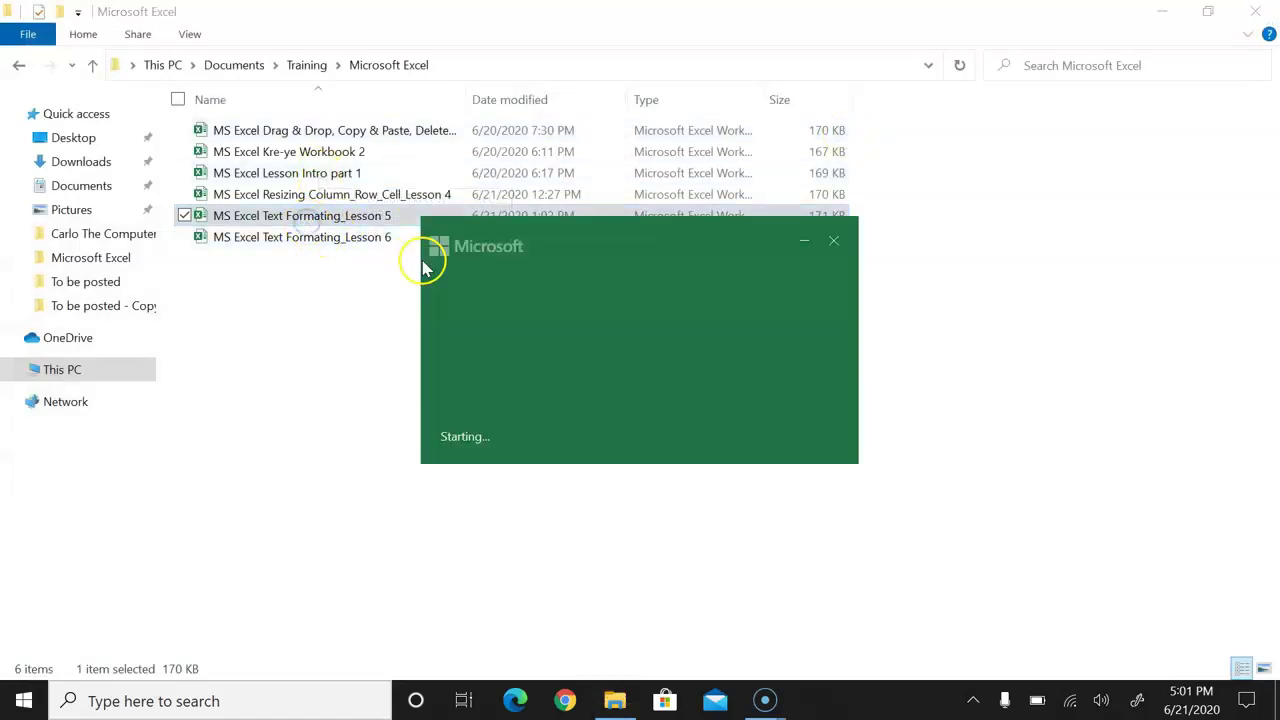